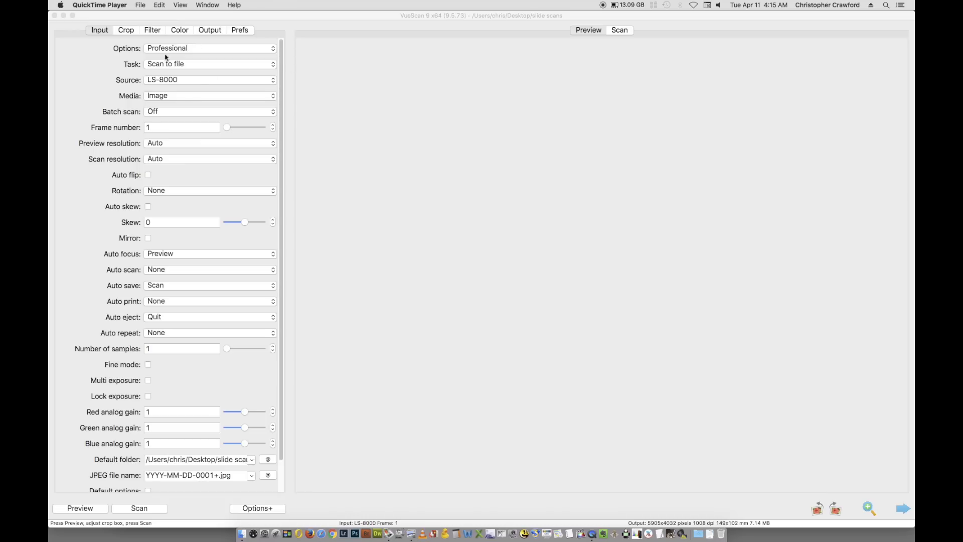
Review the task, source and media choices, keeping Scan to file, LS-8000 and Image
{"action": "left_click", "coordinate": [103, 32]}
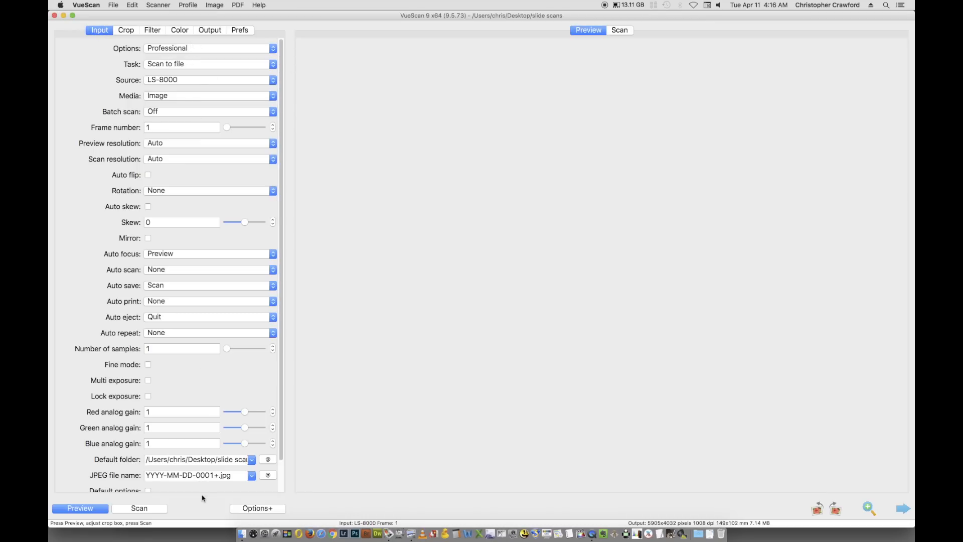
{"action": "left_click", "coordinate": [179, 67]}
{"action": "left_click", "coordinate": [180, 67]}
{"action": "left_click", "coordinate": [185, 82]}
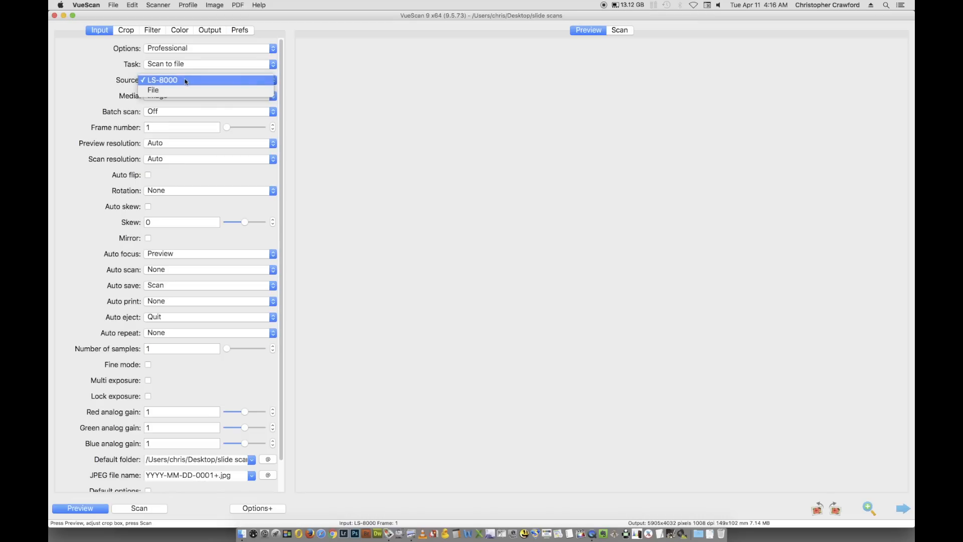
{"action": "left_click", "coordinate": [186, 81]}
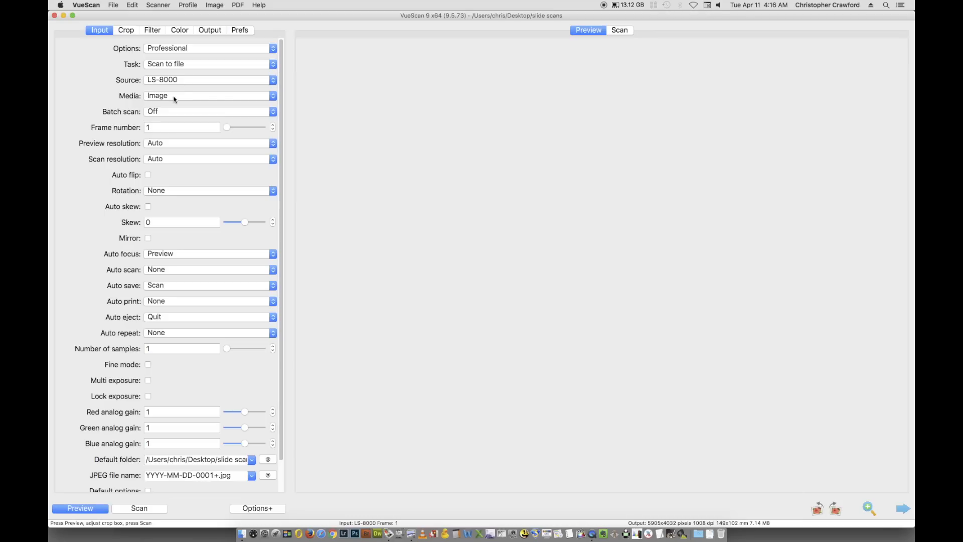
{"action": "left_click", "coordinate": [175, 97]}
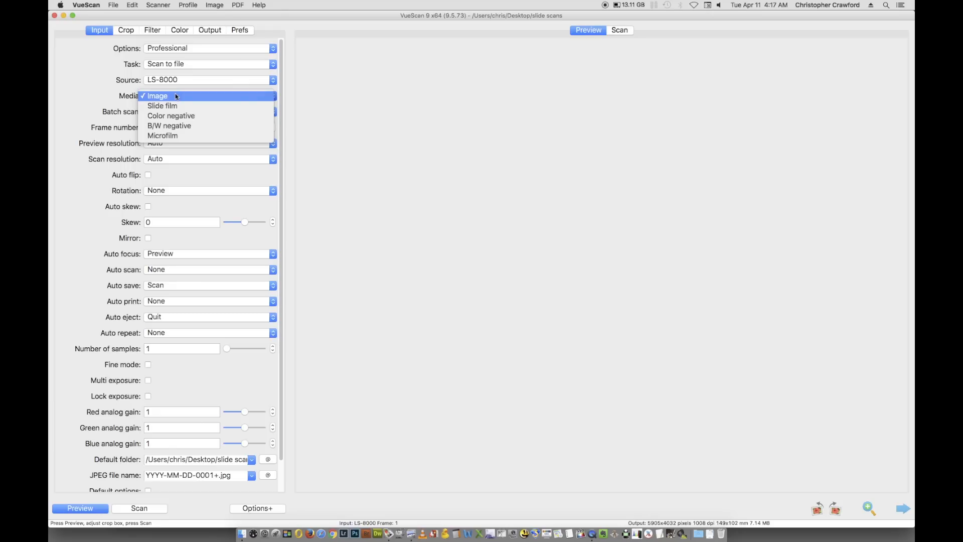
{"action": "left_click", "coordinate": [176, 96]}
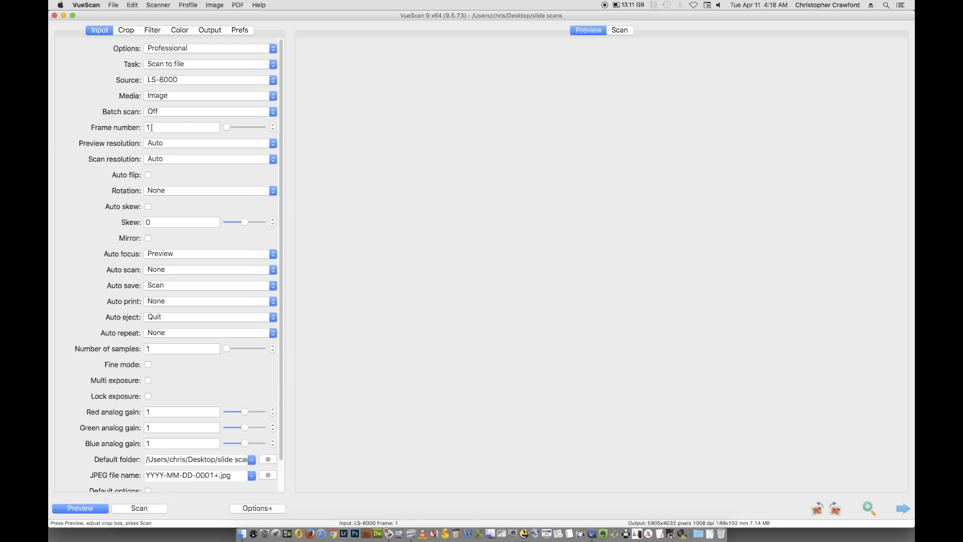
Set batch scan to List and enter 1-2 as the batch list
{"action": "left_click", "coordinate": [185, 112]}
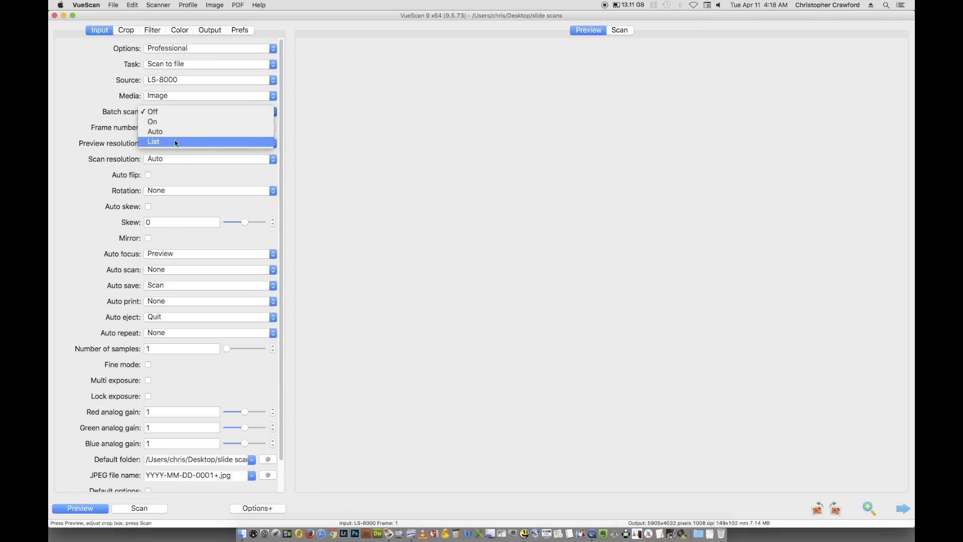
{"action": "left_click", "coordinate": [175, 142]}
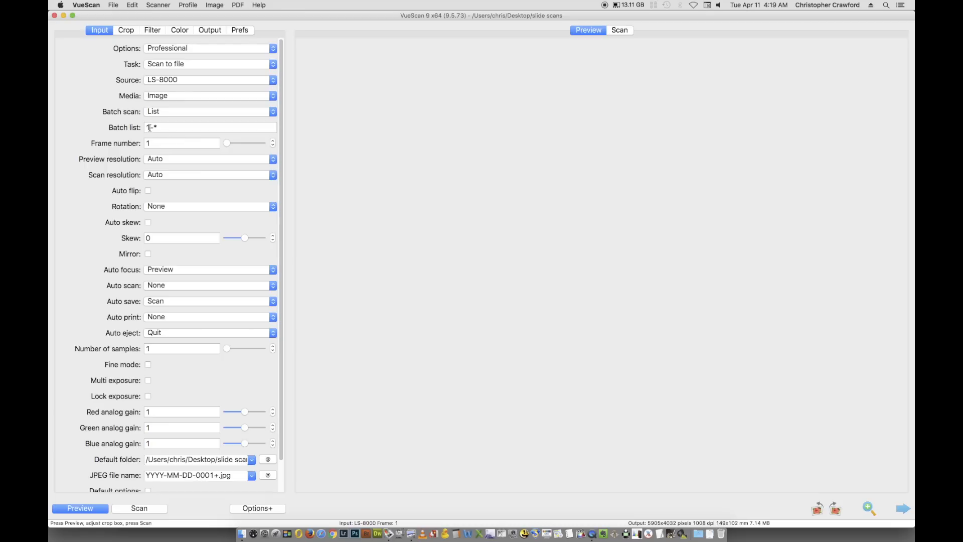
{"action": "left_click", "coordinate": [154, 127]}
{"action": "left_click_drag", "start_coordinate": [153, 128], "coordinate": [157, 128]}
{"action": "type", "text": "2"}
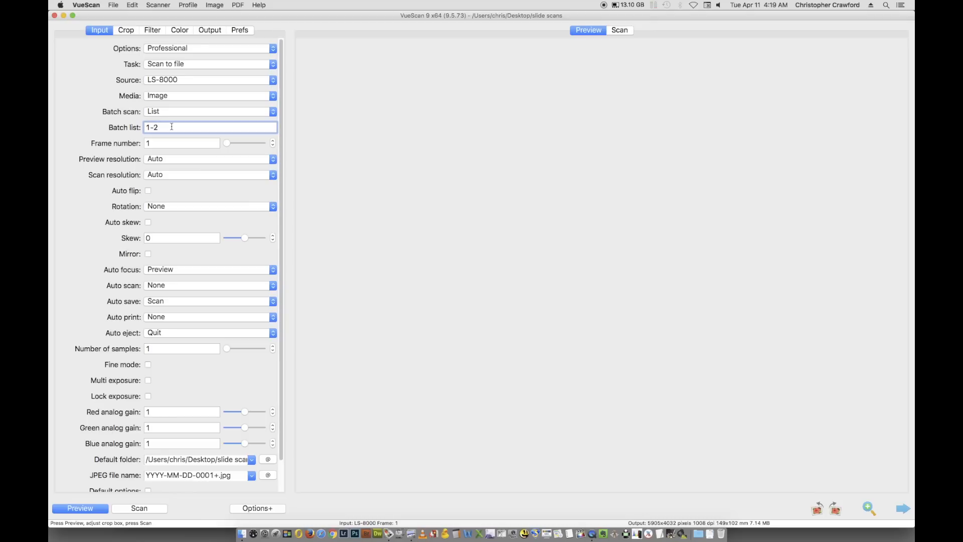
Set the preview resolution to 667 dpi and the scan resolution to 4000 dpi
{"action": "left_click", "coordinate": [174, 160]}
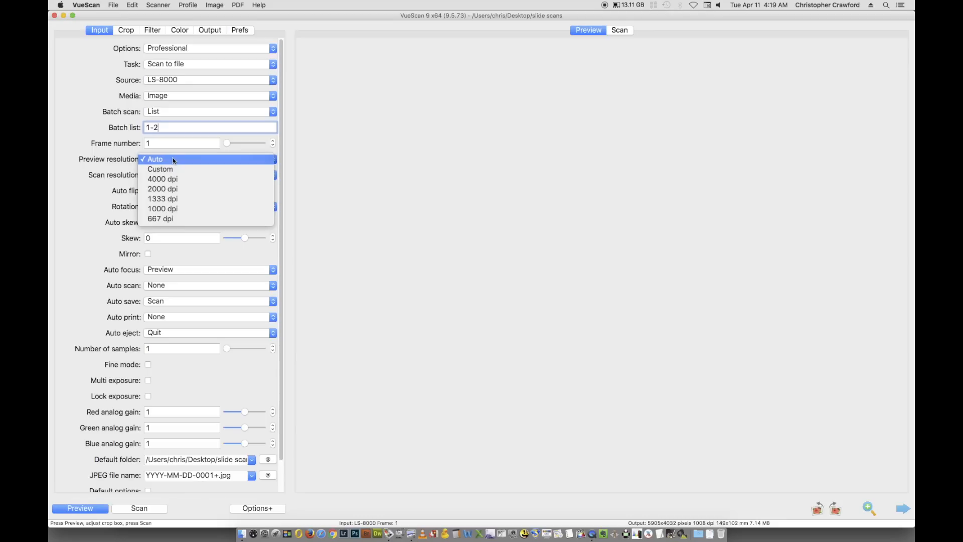
{"action": "left_click", "coordinate": [151, 219]}
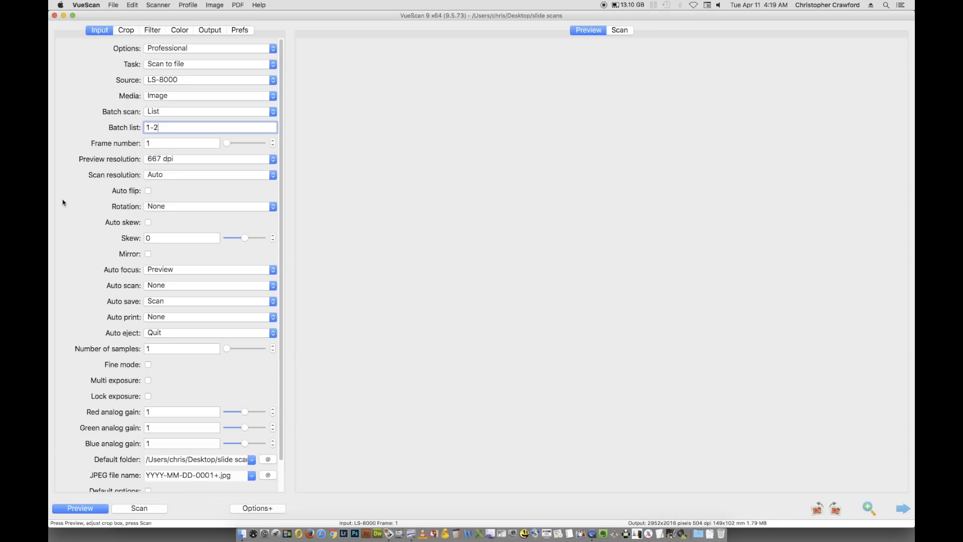
{"action": "left_click", "coordinate": [189, 160]}
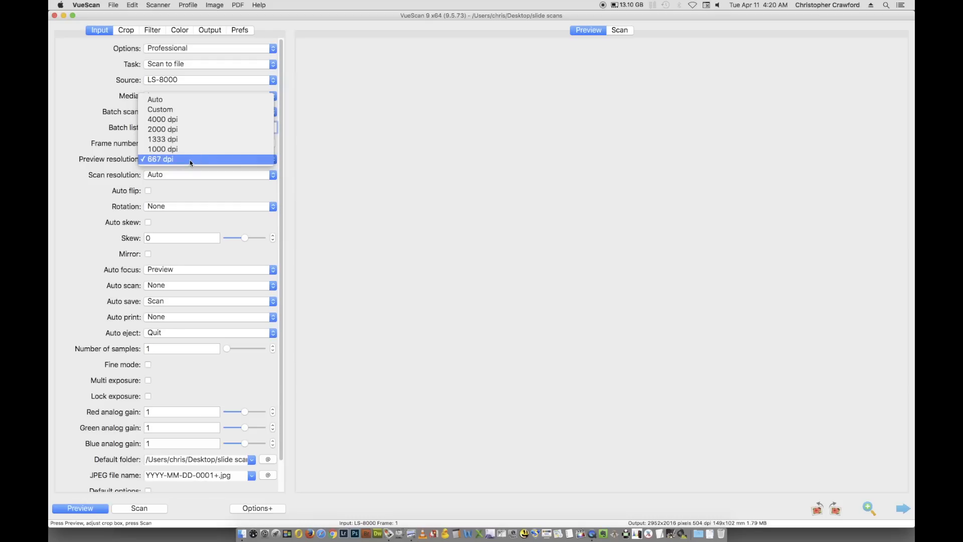
{"action": "left_click", "coordinate": [190, 159]}
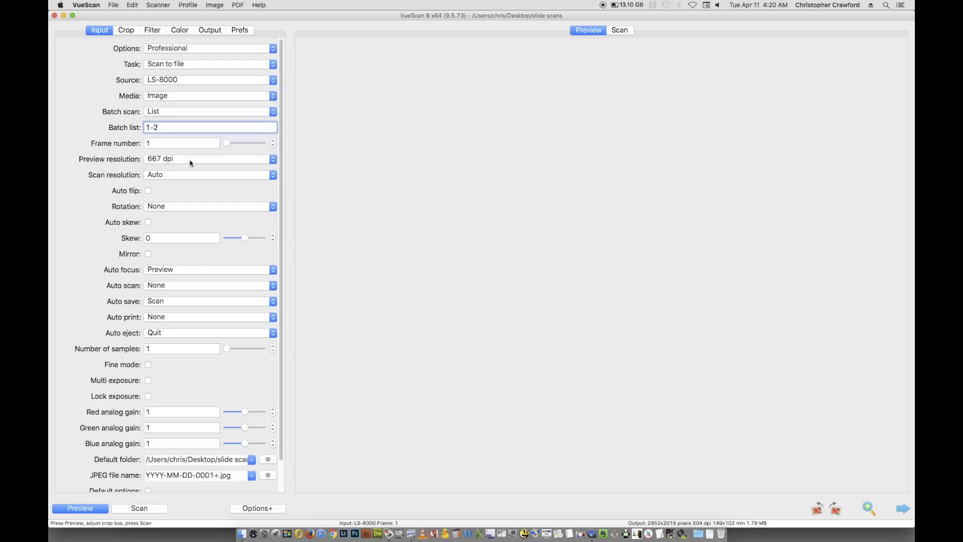
{"action": "left_click", "coordinate": [163, 176]}
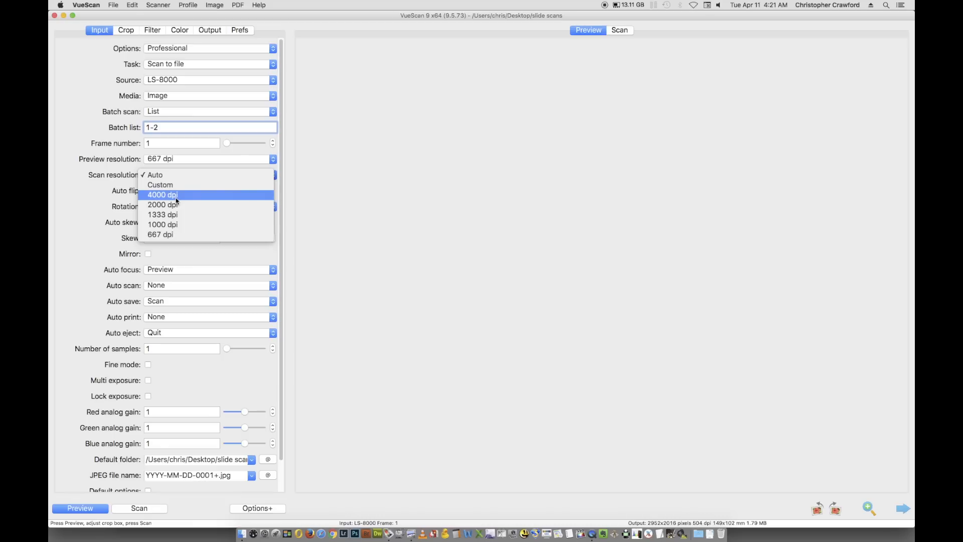
{"action": "left_click", "coordinate": [175, 197]}
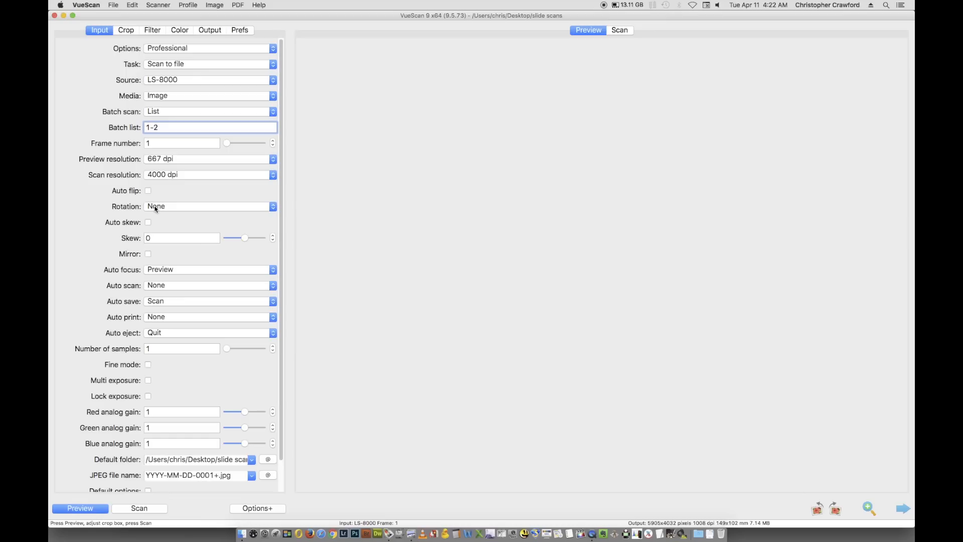
Set auto focus to Always, leaving rotation and auto scan at None
{"action": "left_click", "coordinate": [156, 209]}
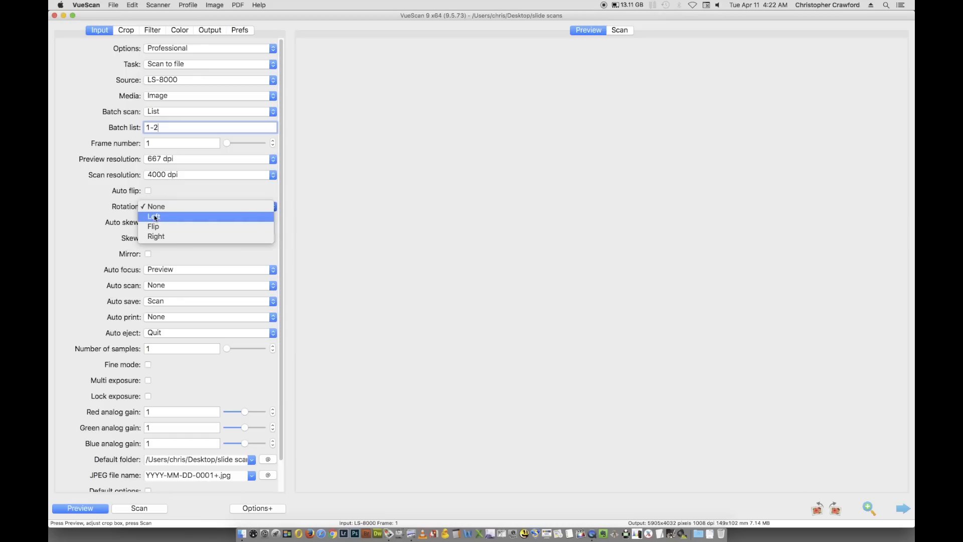
{"action": "left_click", "coordinate": [156, 207]}
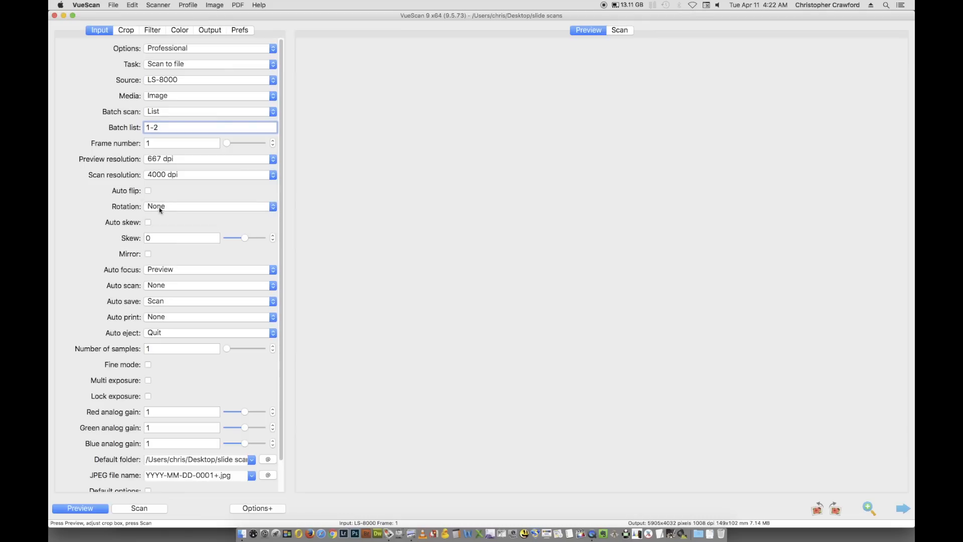
{"action": "left_click", "coordinate": [179, 271]}
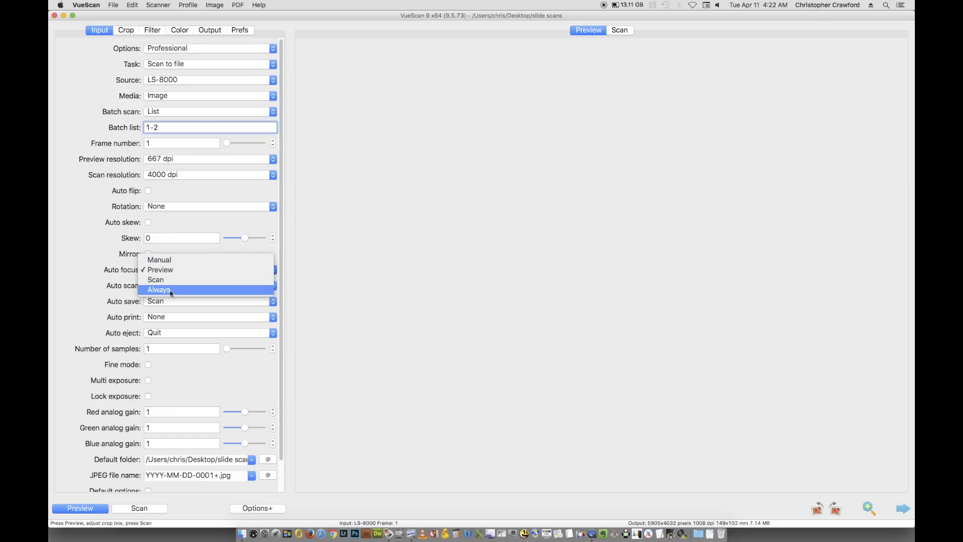
{"action": "left_click", "coordinate": [172, 291]}
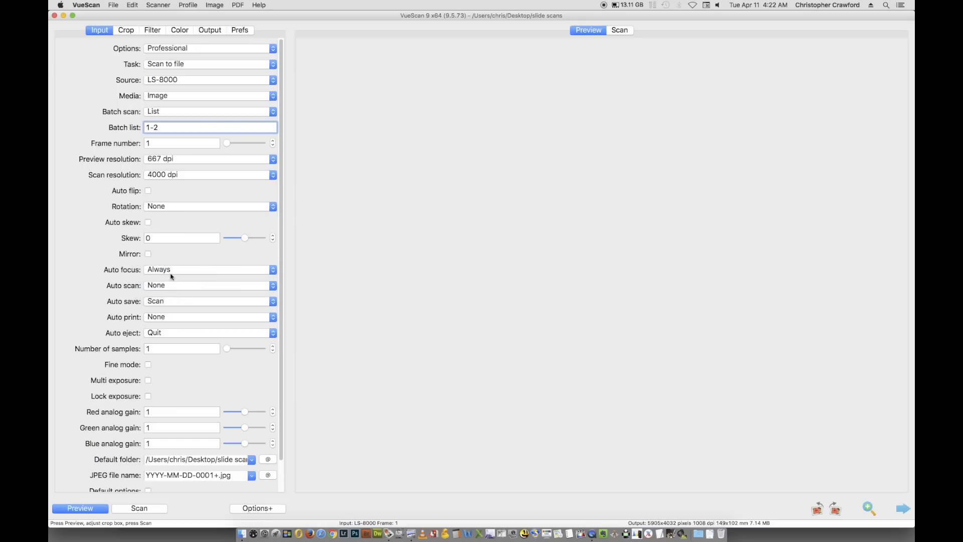
{"action": "left_click", "coordinate": [172, 273]}
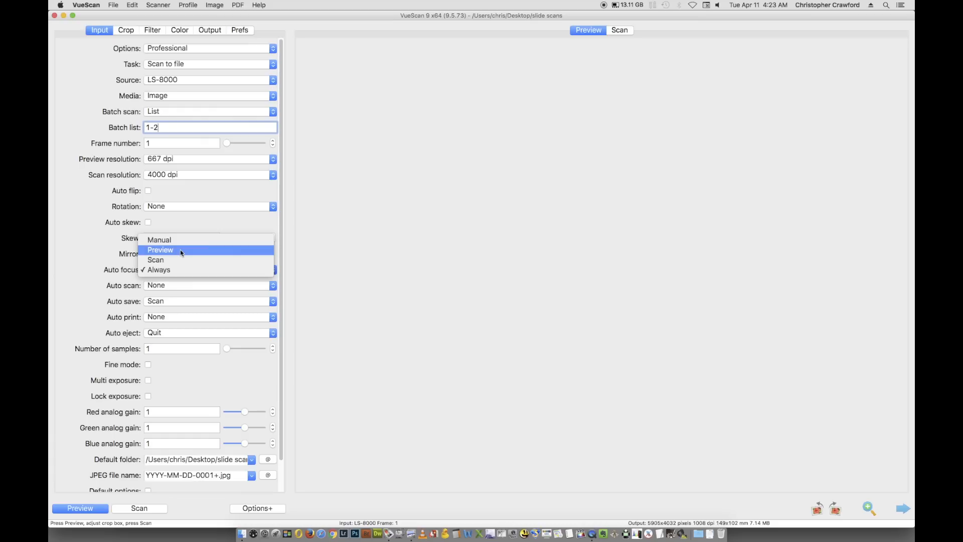
{"action": "left_click", "coordinate": [160, 273]}
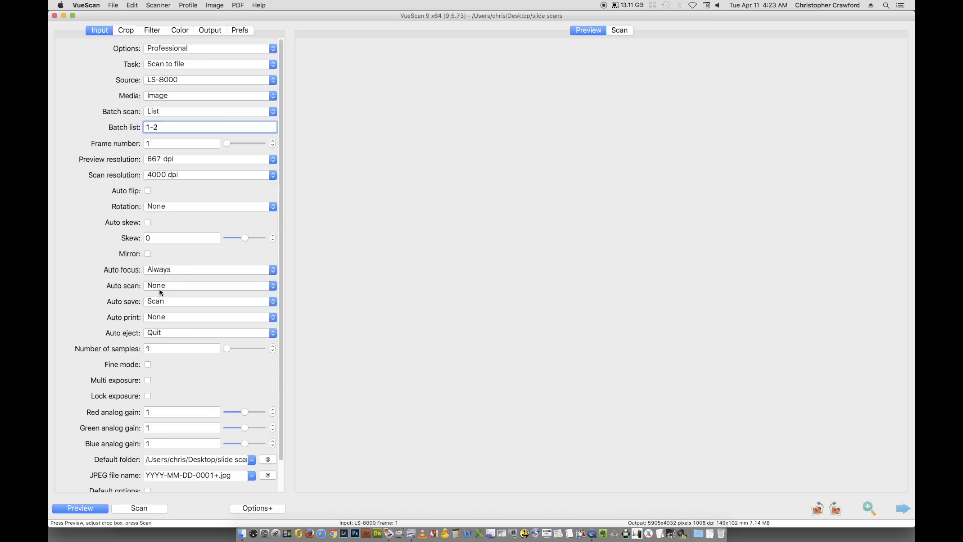
{"action": "left_click", "coordinate": [164, 286]}
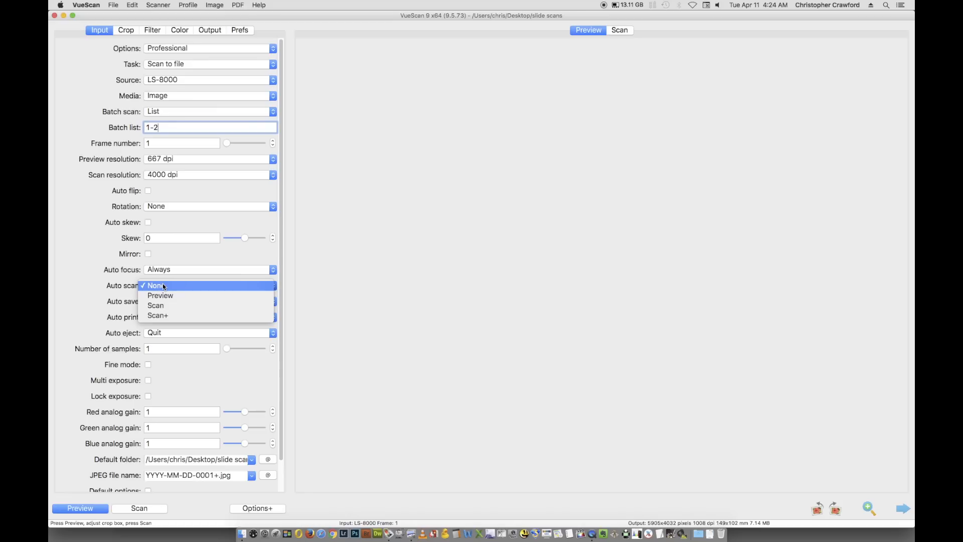
{"action": "left_click", "coordinate": [164, 286]}
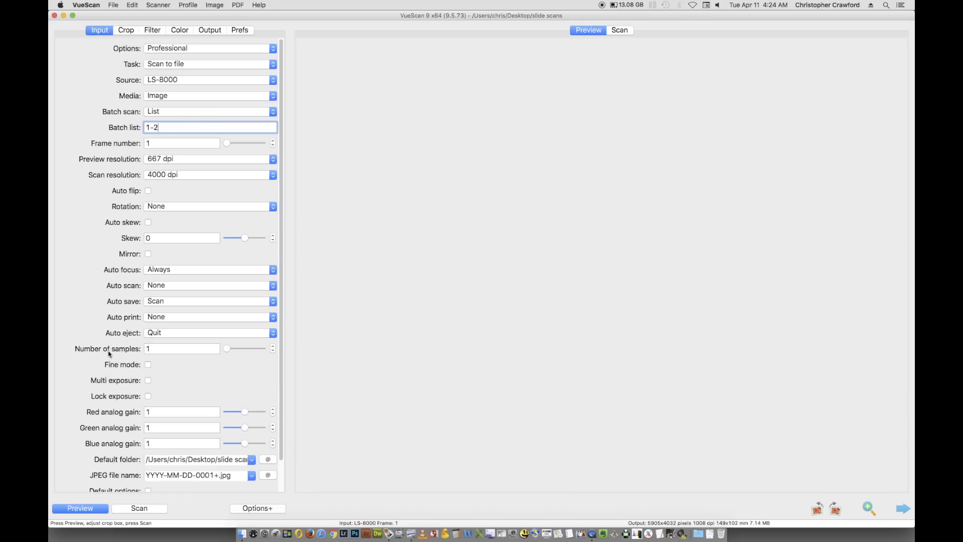
Keep the number of samples at 1 and enable fine mode
{"action": "left_click", "coordinate": [155, 348]}
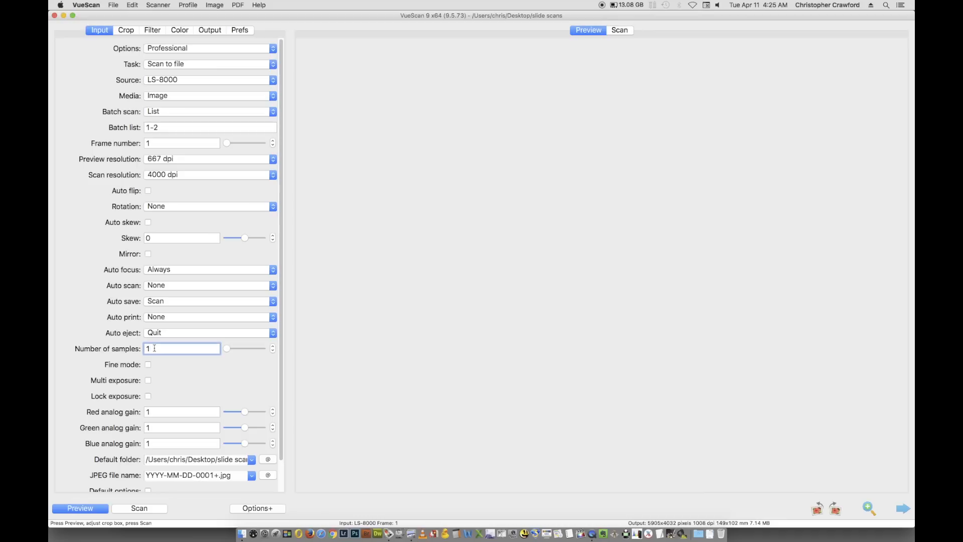
{"action": "left_click", "coordinate": [147, 349]}
{"action": "left_click", "coordinate": [148, 364]}
{"action": "left_click", "coordinate": [148, 365]}
Check the crop settings, return to the input settings and run the preview of the batch frames
{"action": "left_click", "coordinate": [125, 31]}
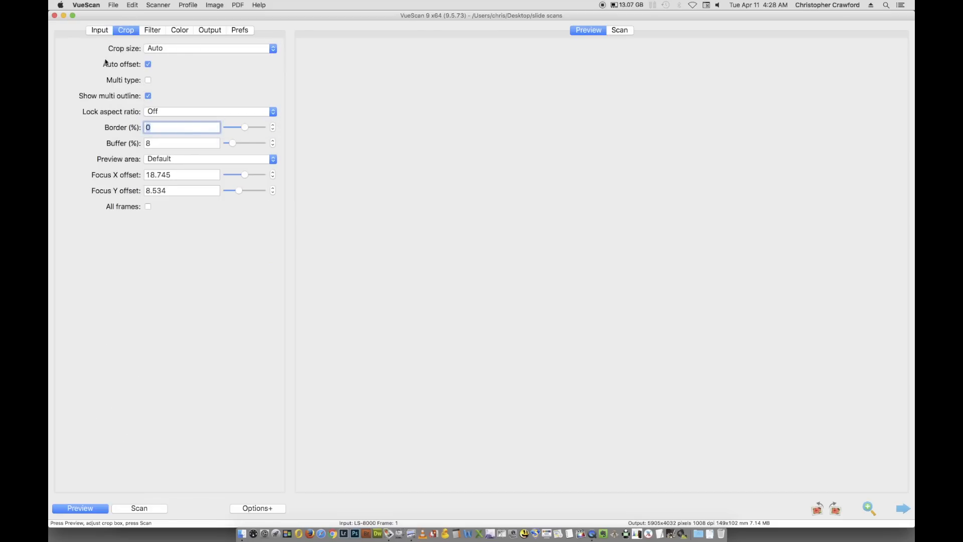
{"action": "left_click", "coordinate": [101, 31]}
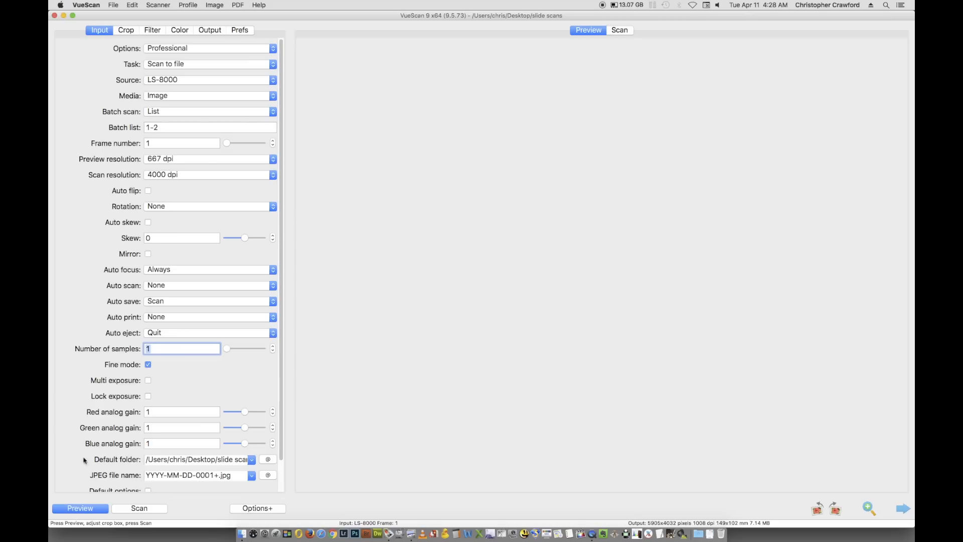
{"action": "left_click", "coordinate": [81, 509]}
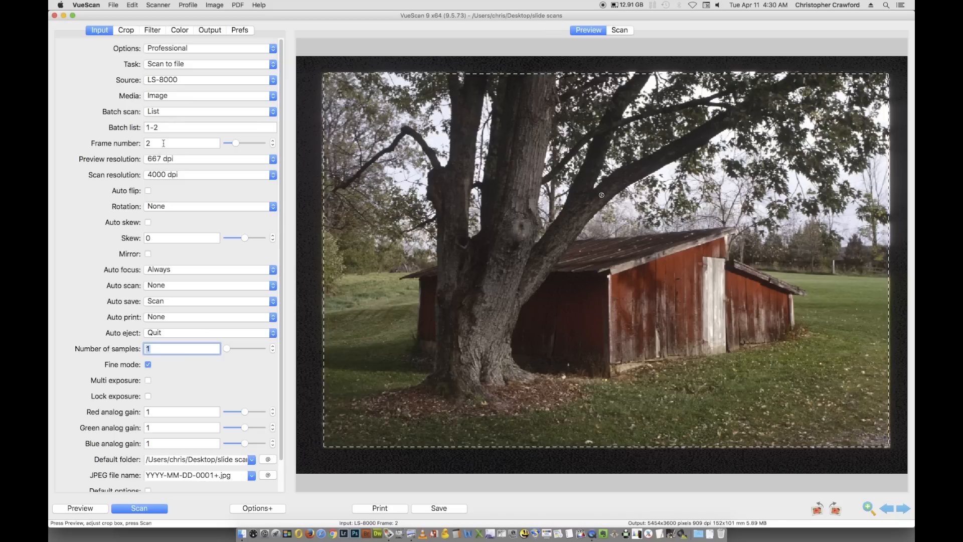
Display frame 1 and move the right, bottom and top edges of its crop box slightly inward
{"action": "left_click", "coordinate": [153, 144]}
{"action": "type", "text": "1"}
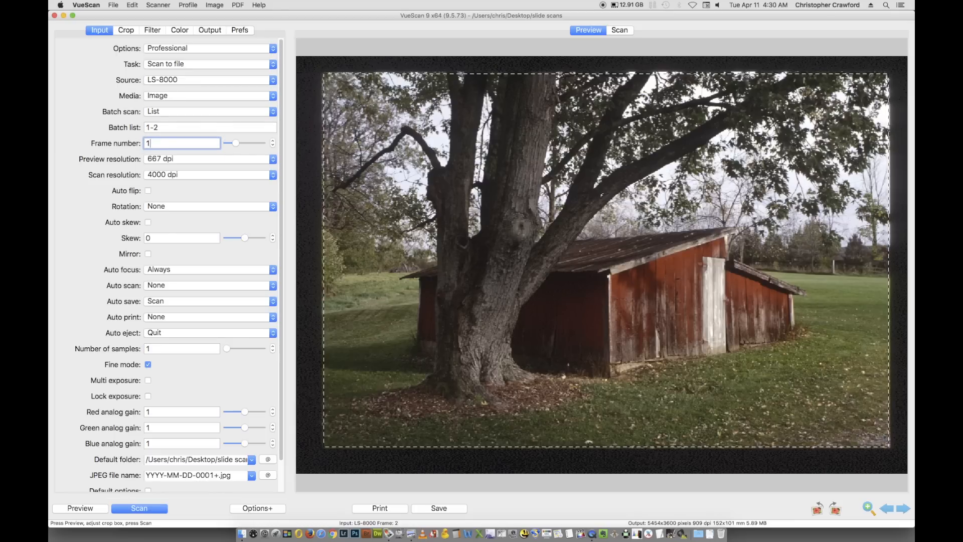
{"action": "left_click", "coordinate": [176, 127]}
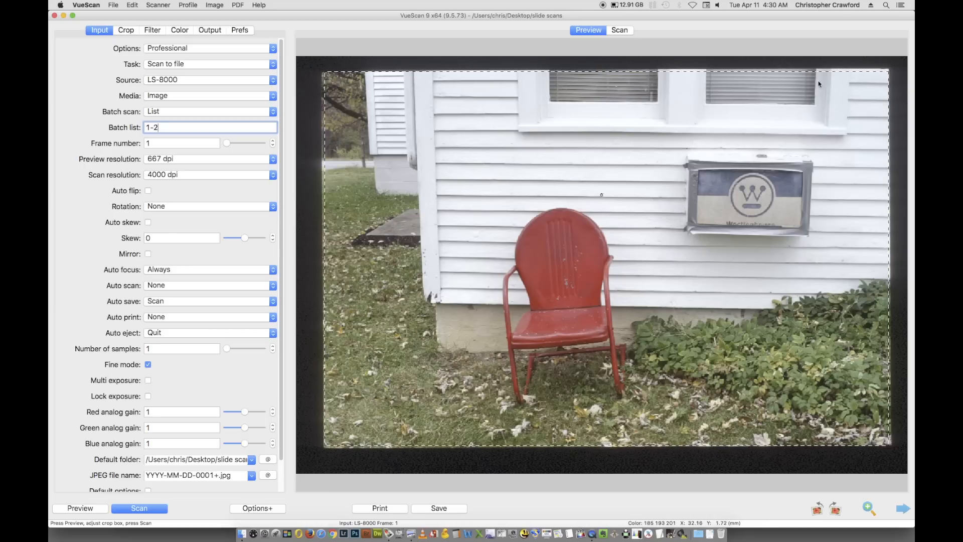
{"action": "left_click_drag", "start_coordinate": [890, 129], "coordinate": [888, 129]}
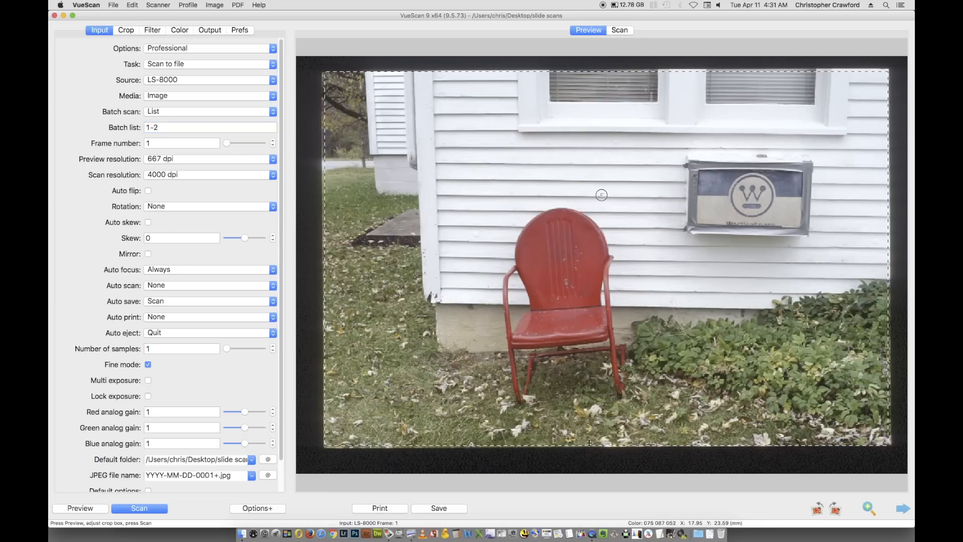
{"action": "left_click_drag", "start_coordinate": [590, 447], "coordinate": [590, 446]}
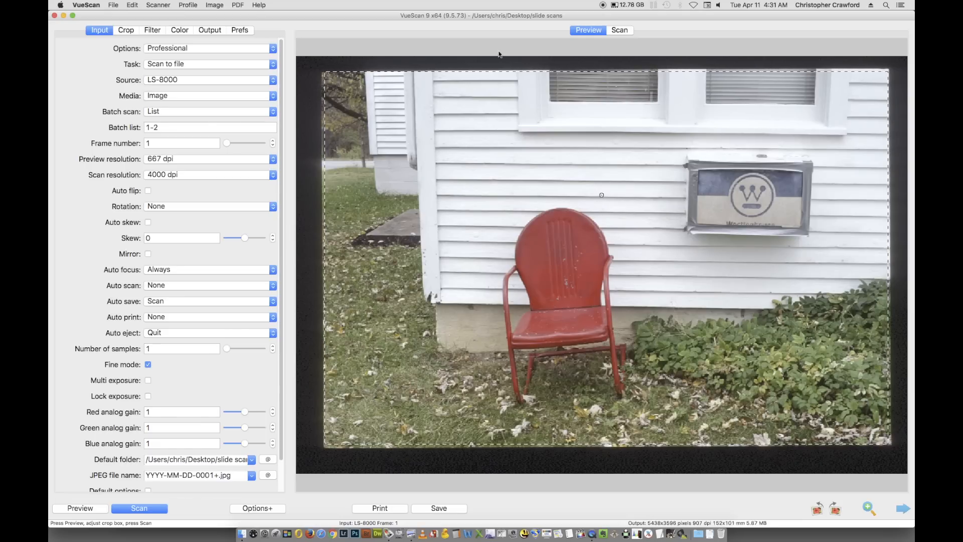
{"action": "left_click_drag", "start_coordinate": [379, 70], "coordinate": [378, 75]}
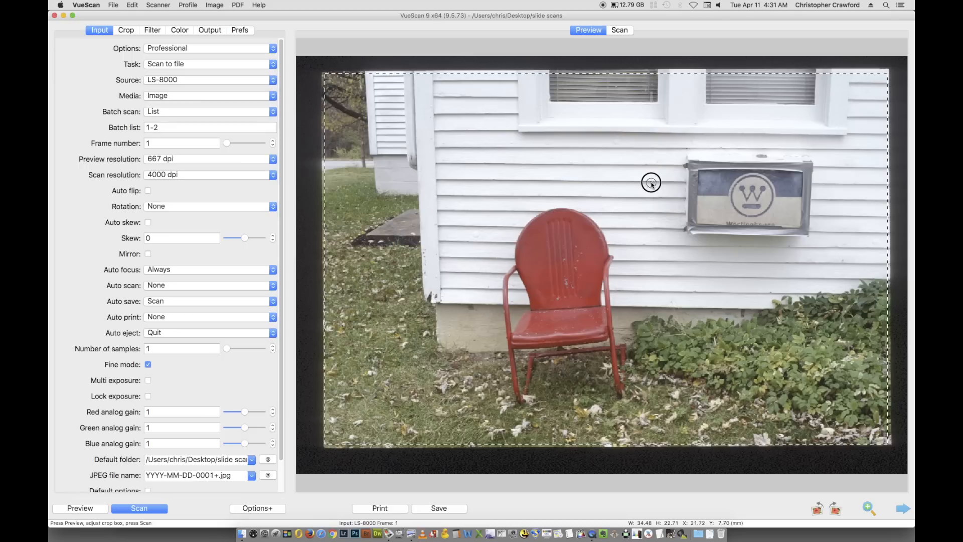
Place the focus point on the red chair's back in frame 1 and where the trunk meets the barn roof in frame 2
{"action": "left_click", "coordinate": [585, 235]}
{"action": "left_click", "coordinate": [146, 143]}
{"action": "type", "text": "2"}
{"action": "key", "text": "Return"}
{"action": "left_click", "coordinate": [162, 129]}
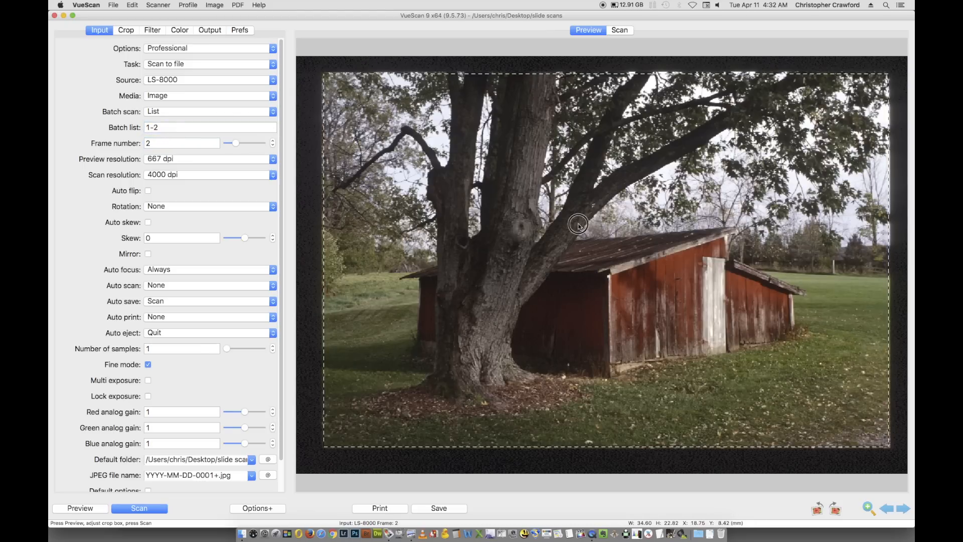
{"action": "left_click", "coordinate": [561, 243]}
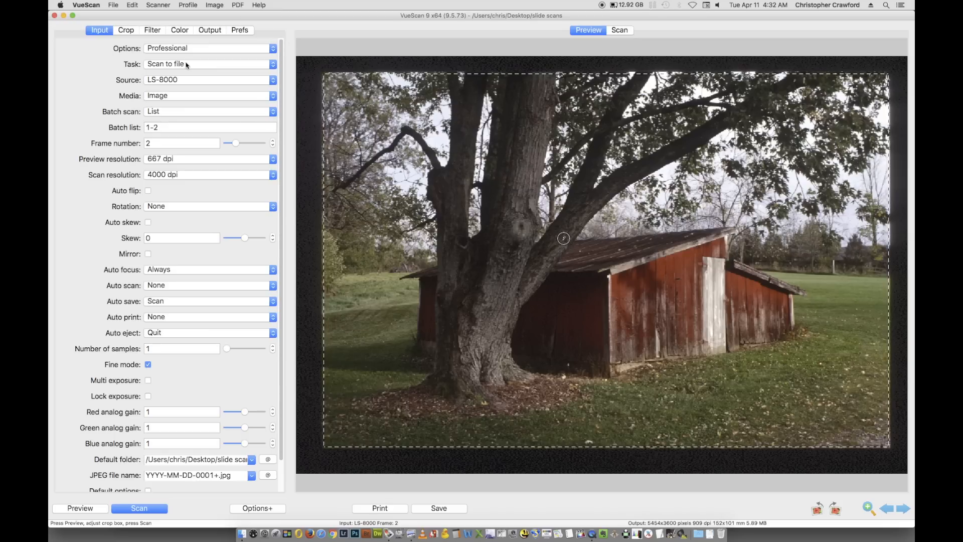
Check the crop settings and keep infrared cleaning at Light in the filter settings
{"action": "left_click", "coordinate": [125, 31]}
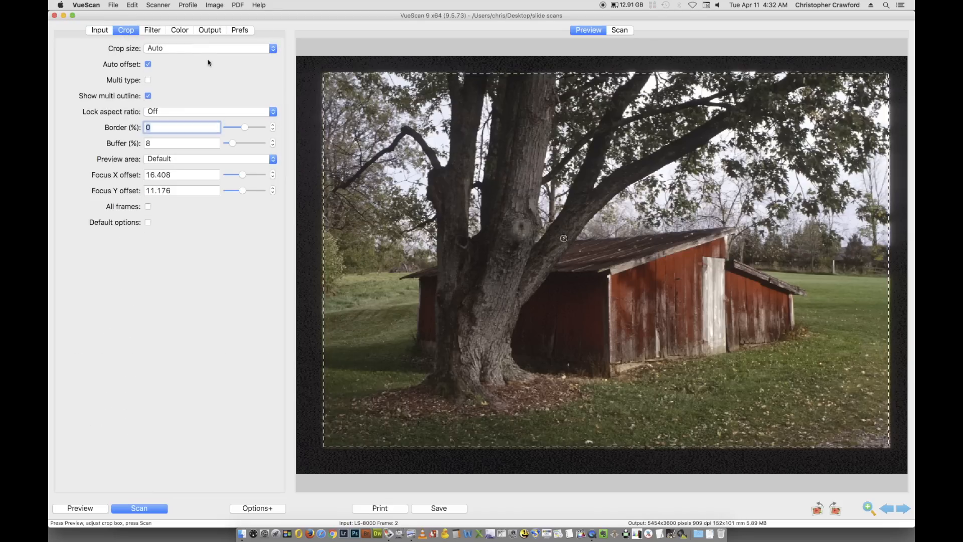
{"action": "left_click", "coordinate": [153, 31]}
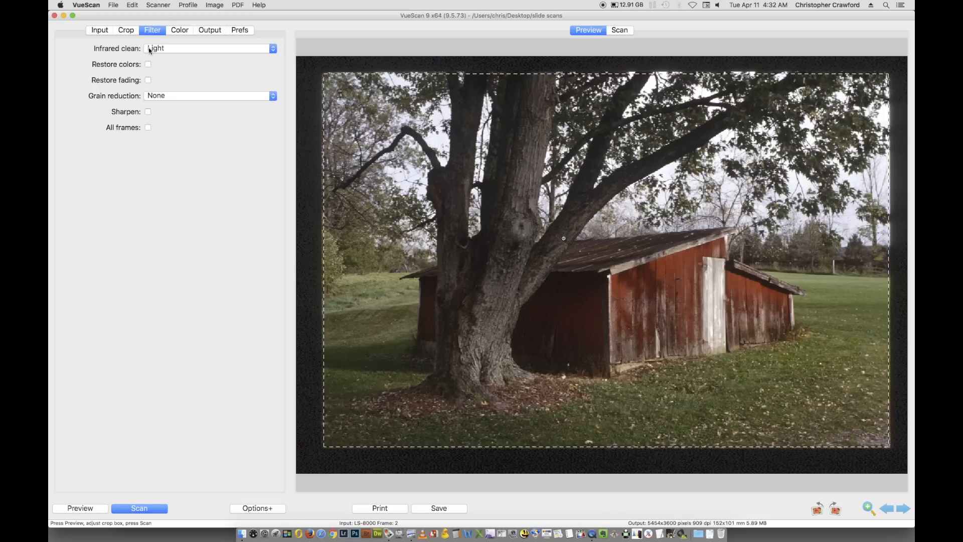
{"action": "left_click", "coordinate": [184, 48]}
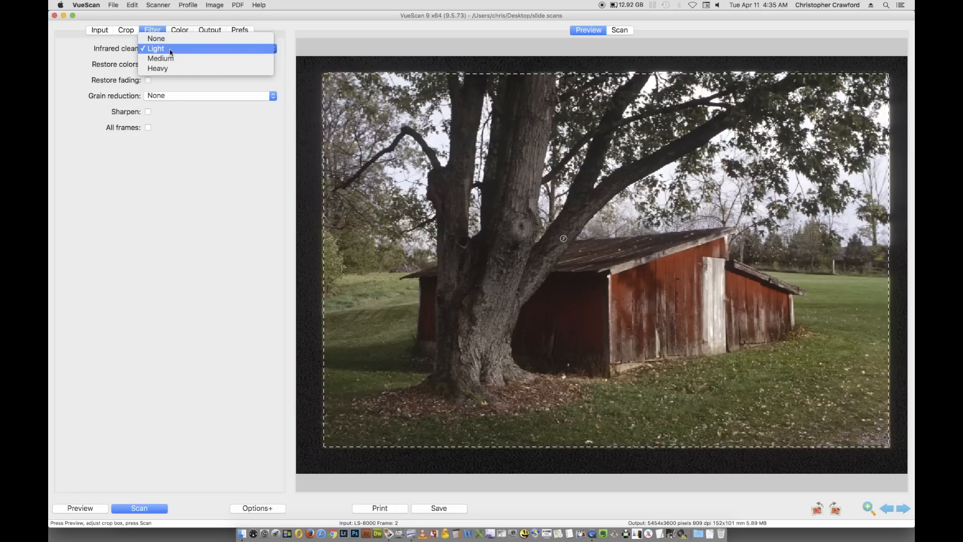
{"action": "left_click", "coordinate": [170, 50]}
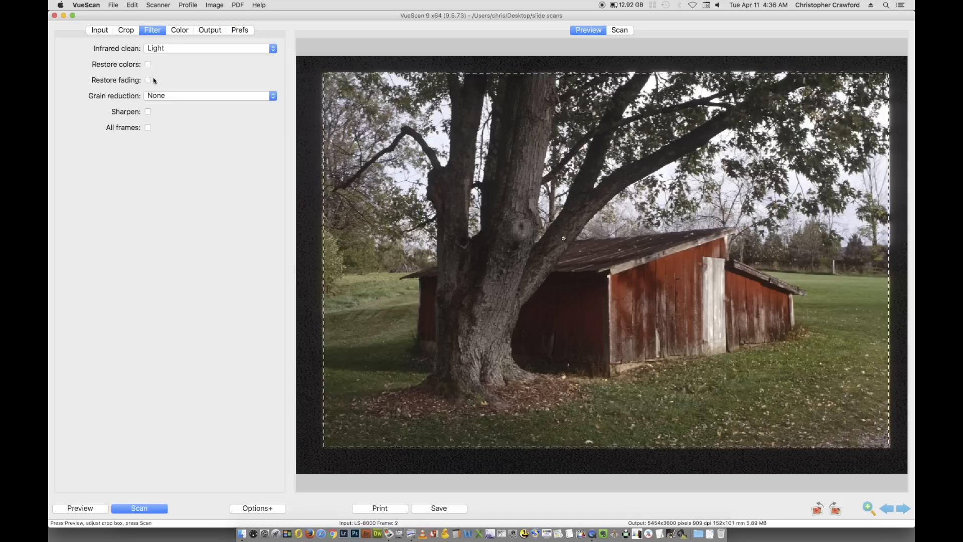
Try the None and White balance options for frame 2's color balance, and return it to Neutral
{"action": "left_click", "coordinate": [180, 30]}
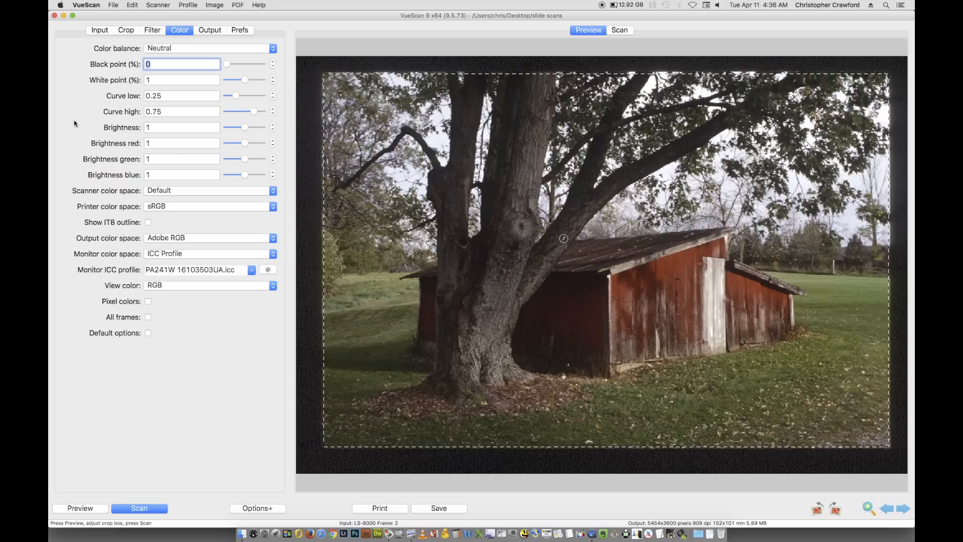
{"action": "left_click", "coordinate": [176, 49]}
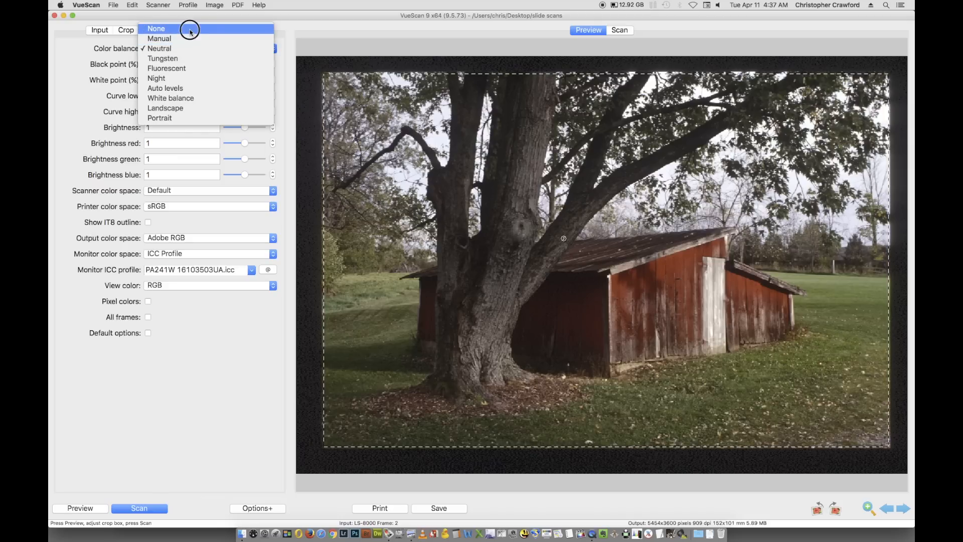
{"action": "left_click", "coordinate": [190, 29]}
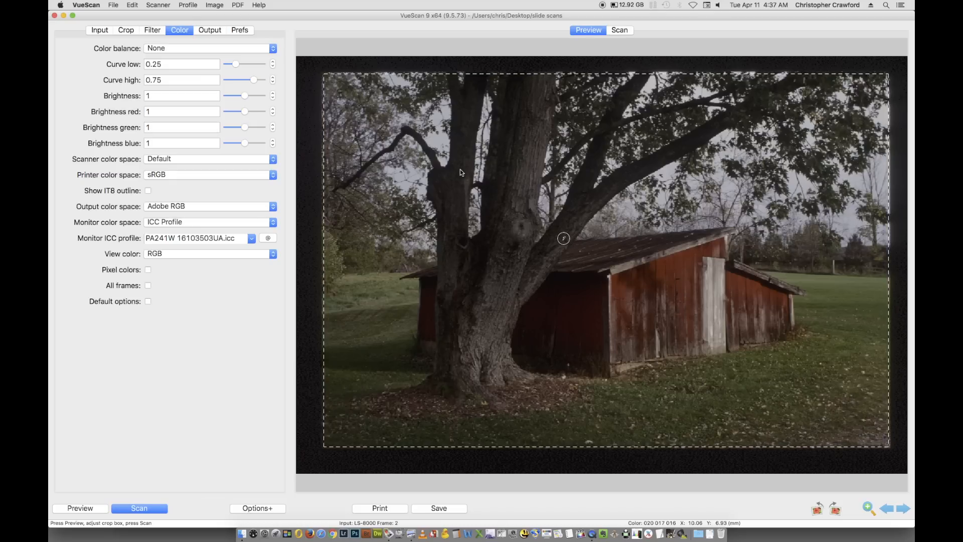
{"action": "left_click", "coordinate": [221, 49]}
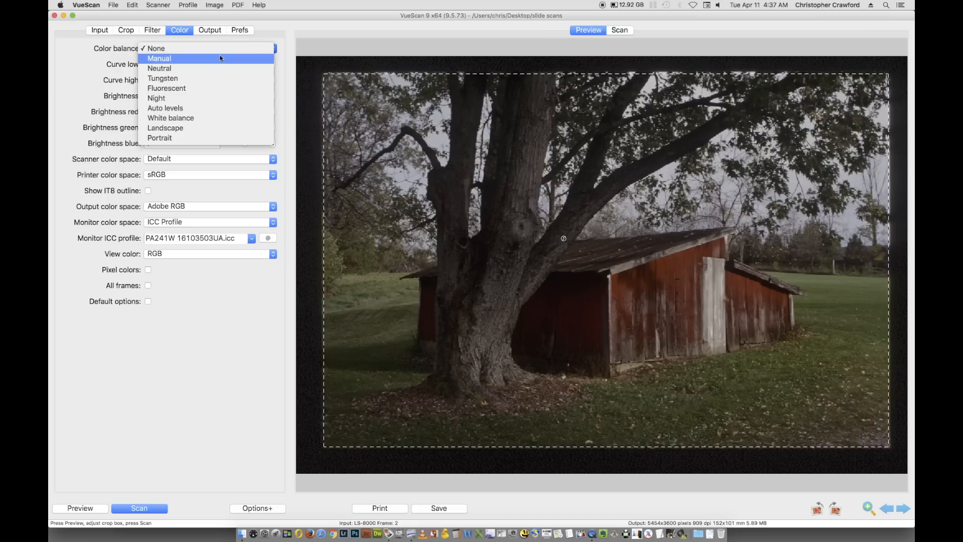
{"action": "left_click", "coordinate": [206, 118]}
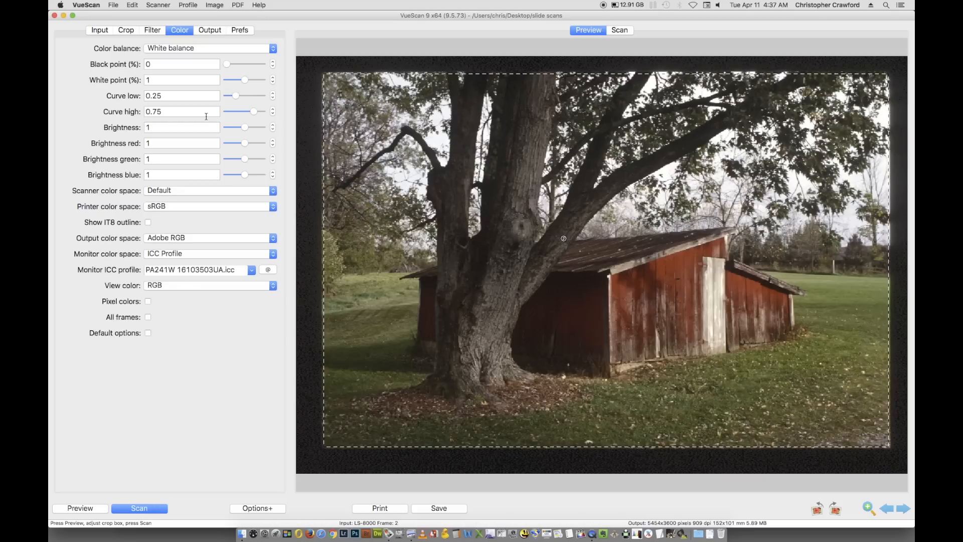
{"action": "left_click", "coordinate": [201, 49]}
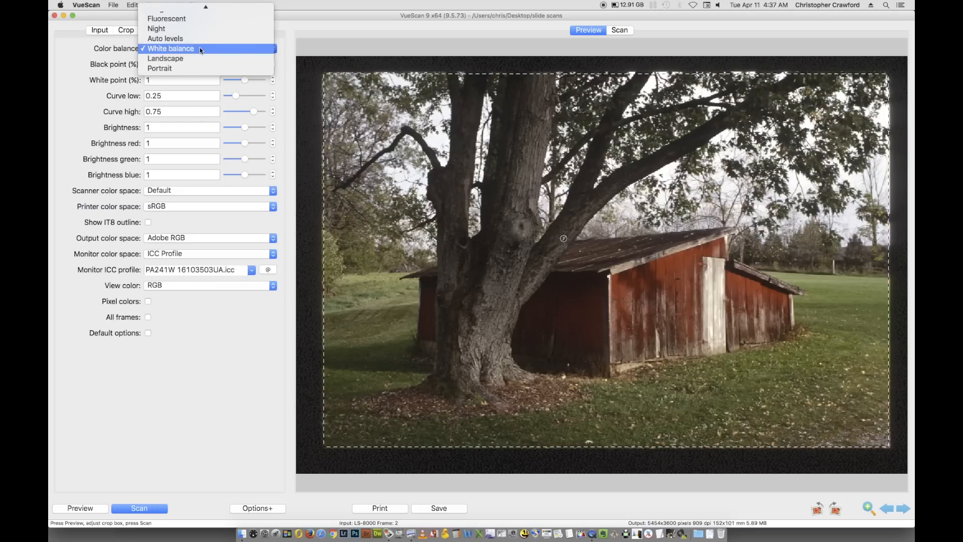
{"action": "left_click", "coordinate": [201, 32]}
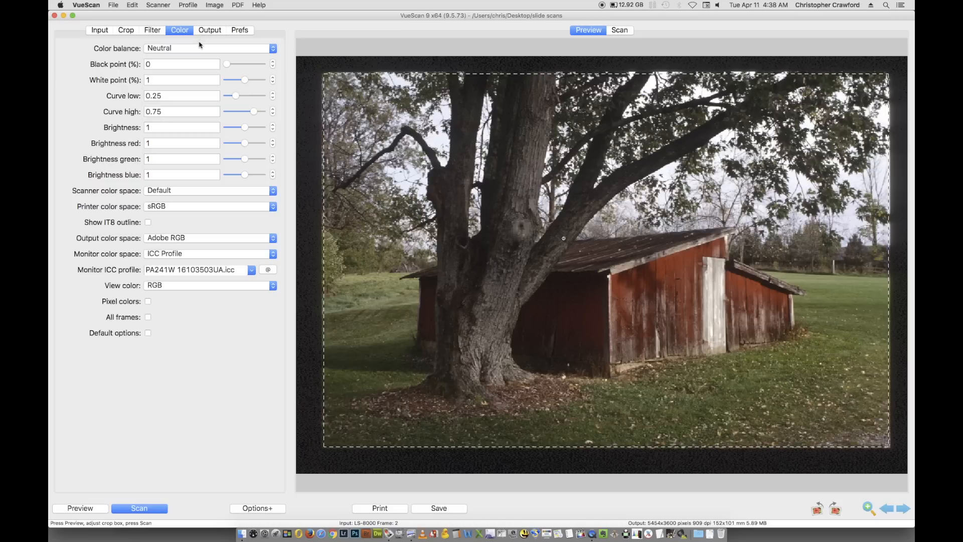
{"action": "left_click", "coordinate": [189, 48]}
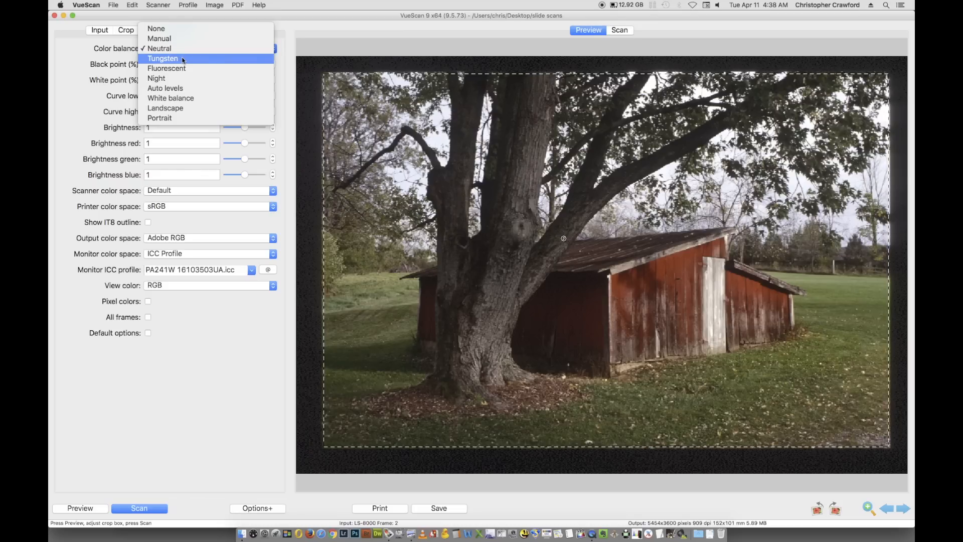
{"action": "left_click", "coordinate": [172, 49]}
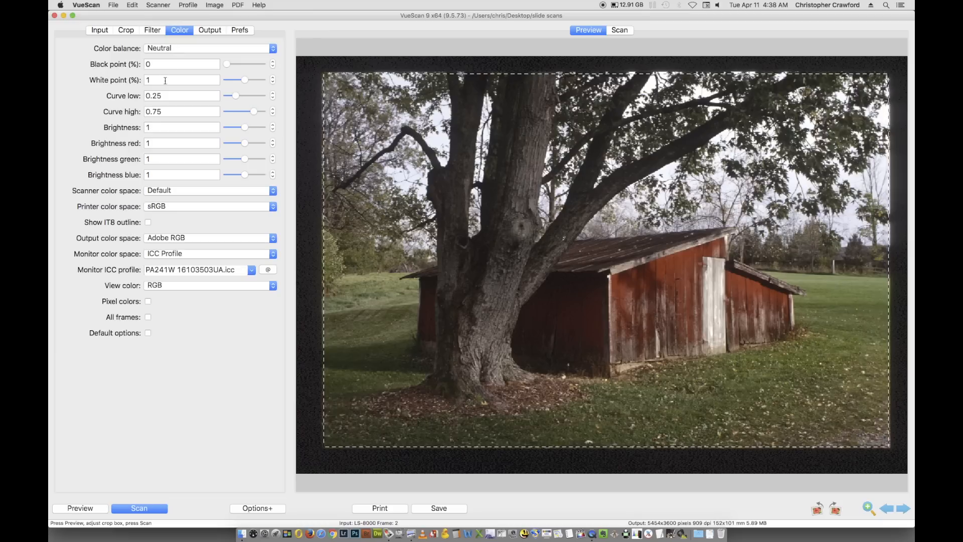
Set the white point to 0% and leave the black point at 0%
{"action": "left_click", "coordinate": [148, 80]}
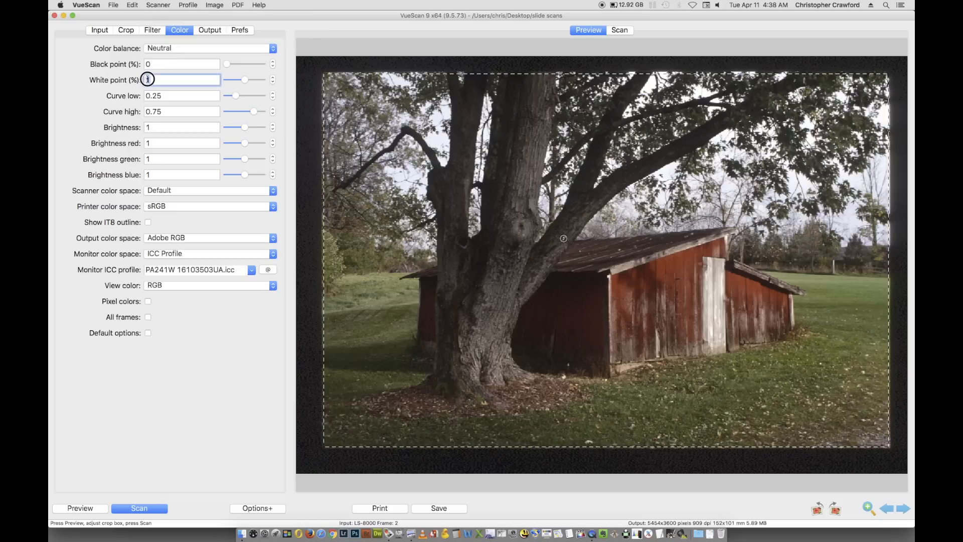
{"action": "type", "text": "0"}
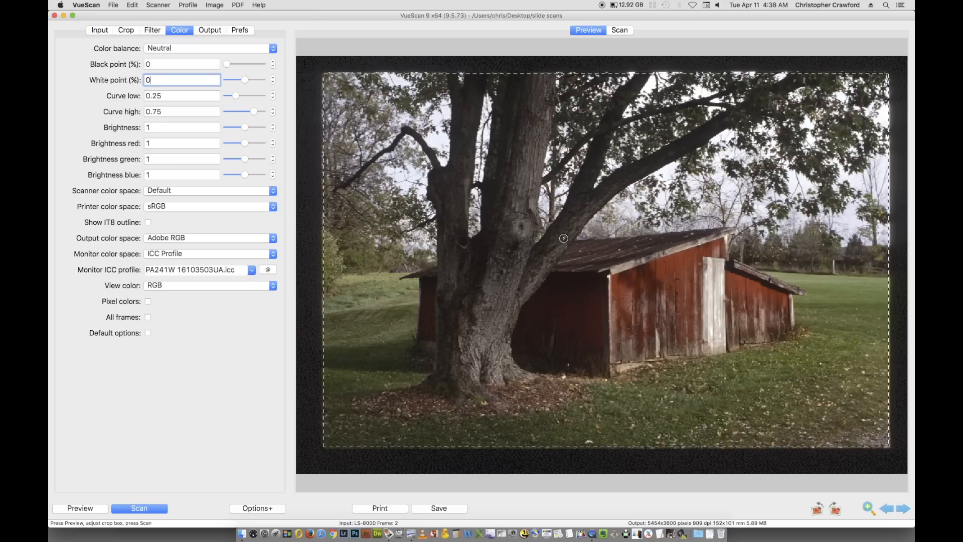
{"action": "left_click", "coordinate": [159, 64]}
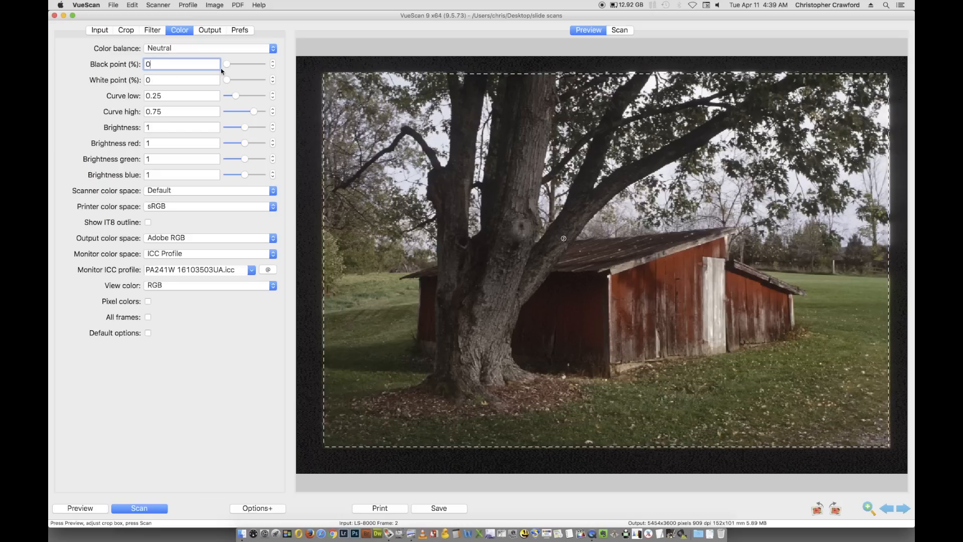
Try a white point of 4% on the barn image and set it back to 0%
{"action": "left_click", "coordinate": [163, 81]}
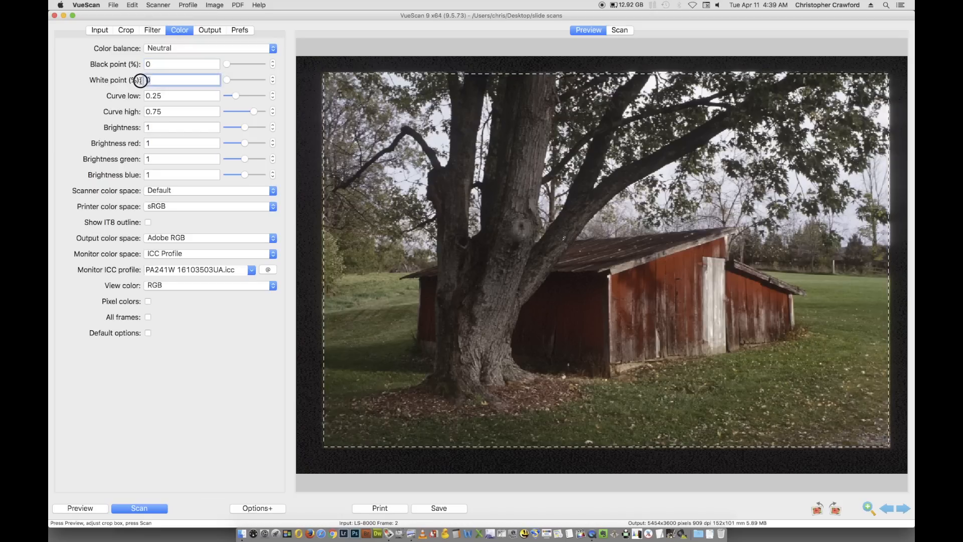
{"action": "type", "text": "4"}
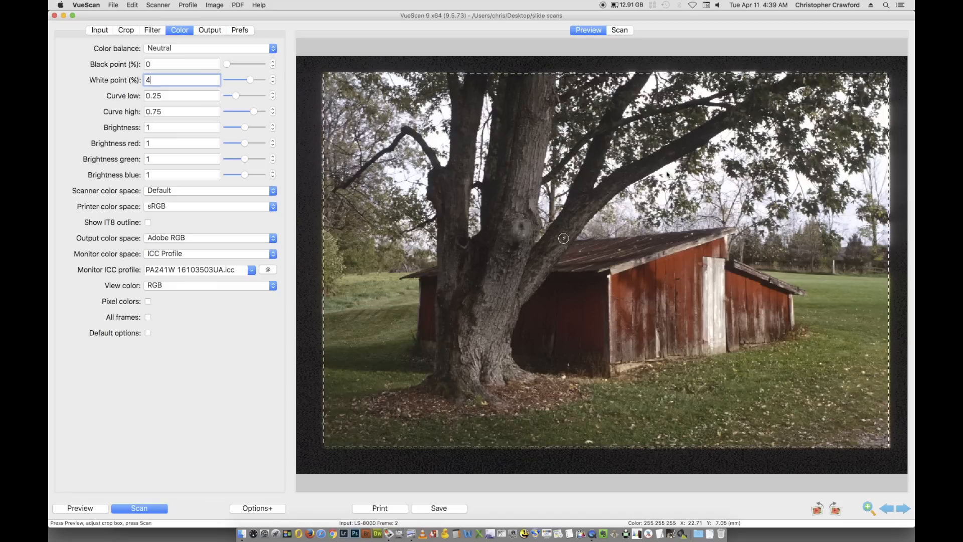
{"action": "left_click", "coordinate": [142, 80]}
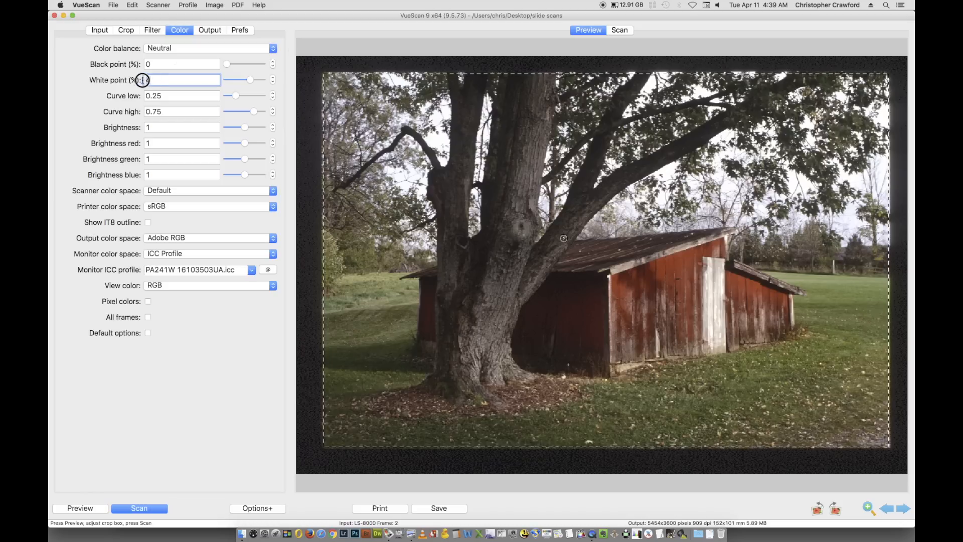
{"action": "type", "text": "0"}
{"action": "key", "text": "Return"}
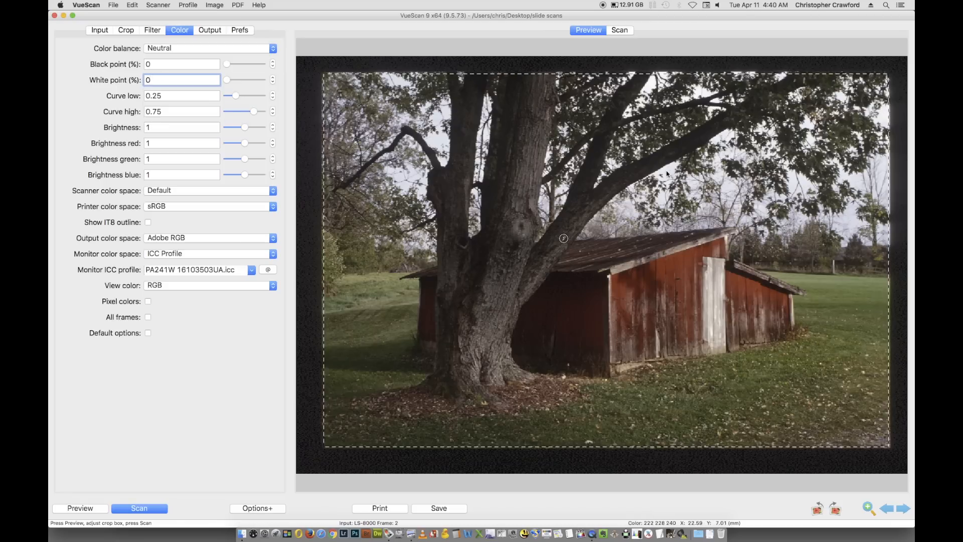
{"action": "left_click", "coordinate": [564, 239]}
{"action": "left_click", "coordinate": [564, 238]}
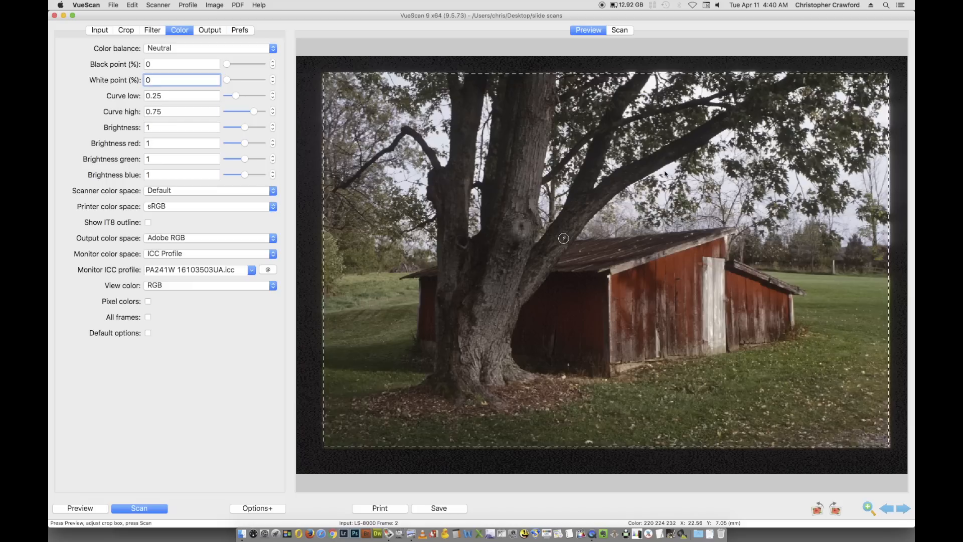
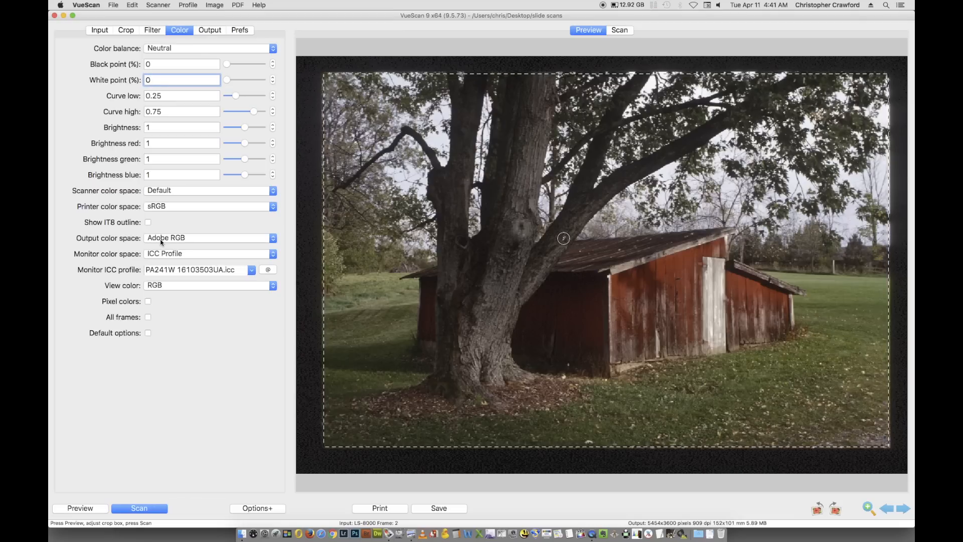
Keep Adobe RGB as the output color space
{"action": "left_click", "coordinate": [161, 239]}
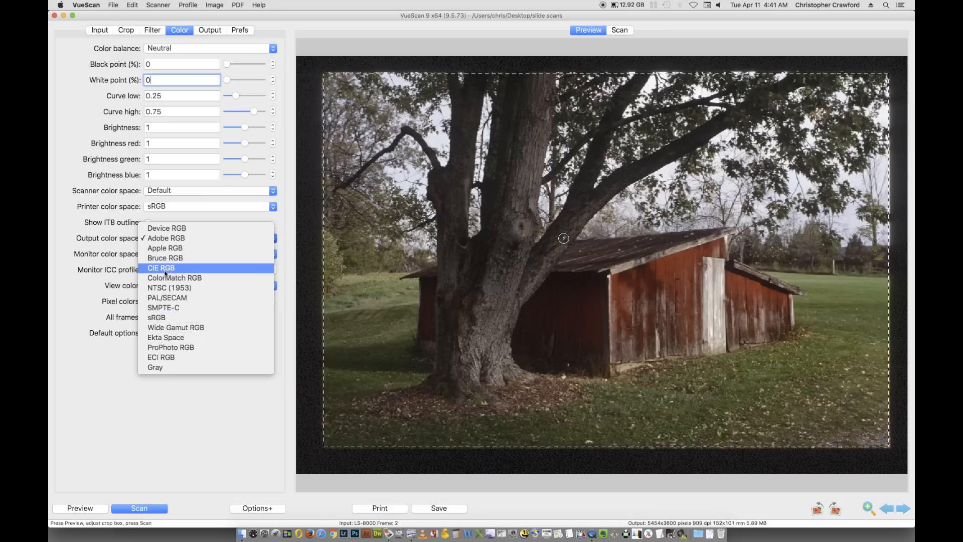
{"action": "left_click", "coordinate": [178, 240]}
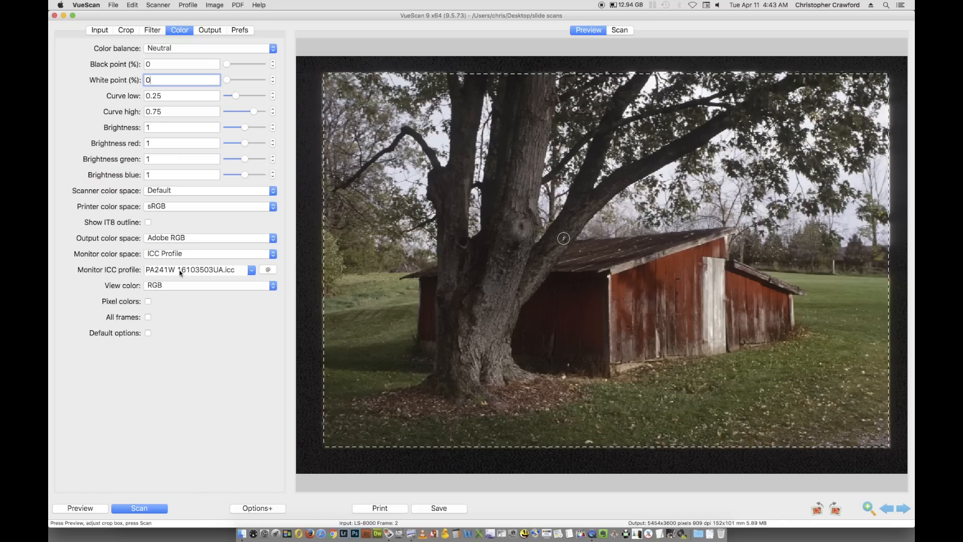
Set the printed size in the output settings to Scan size
{"action": "left_click", "coordinate": [216, 29]}
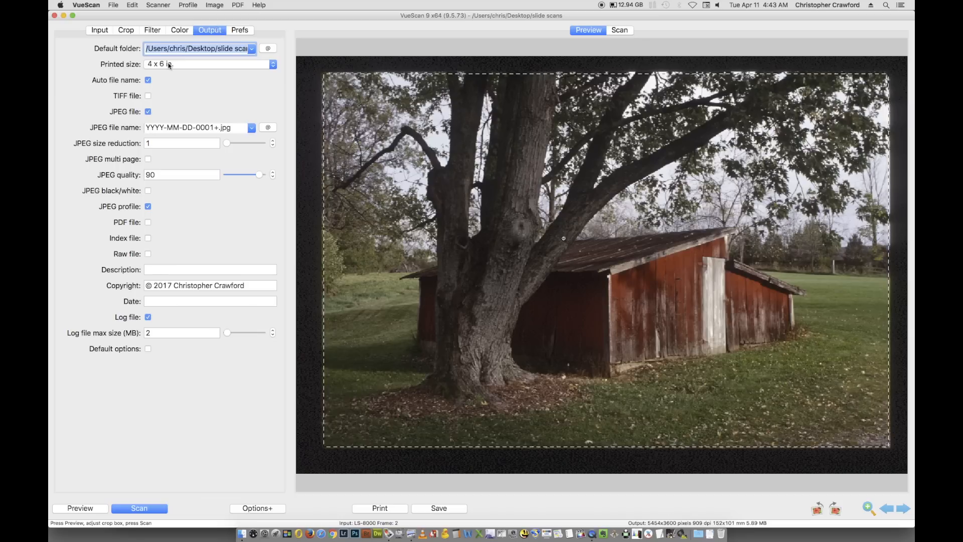
{"action": "left_click", "coordinate": [232, 64]}
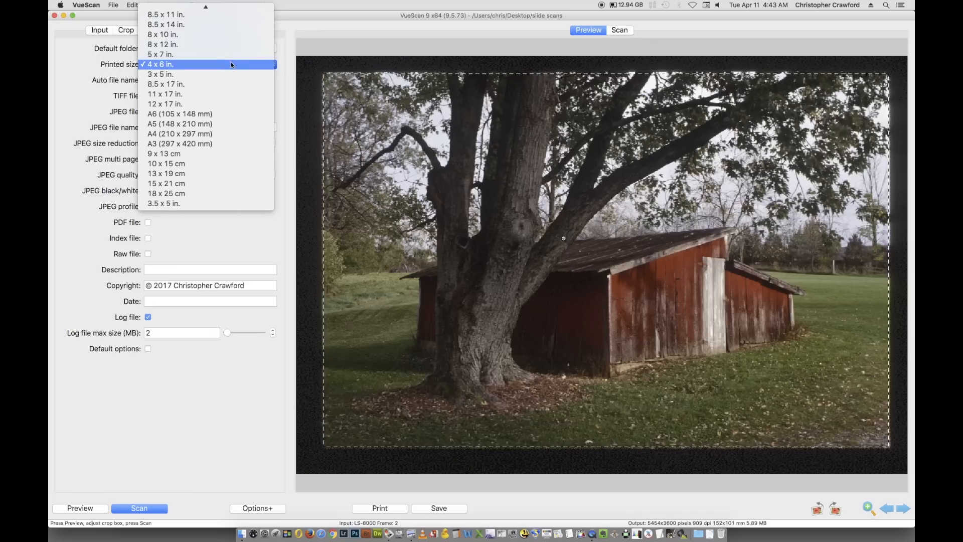
{"action": "mouse_move", "coordinate": [226, 5]}
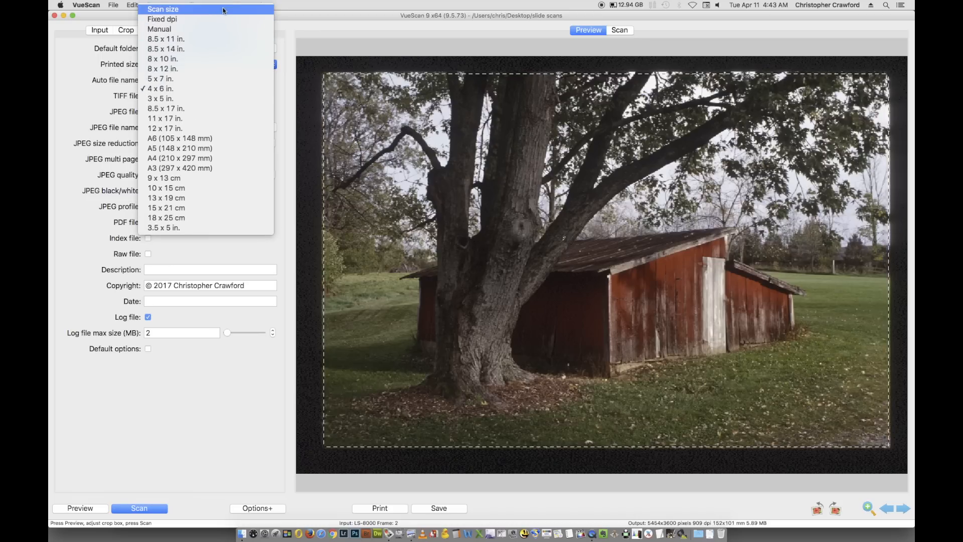
{"action": "left_click", "coordinate": [224, 9]}
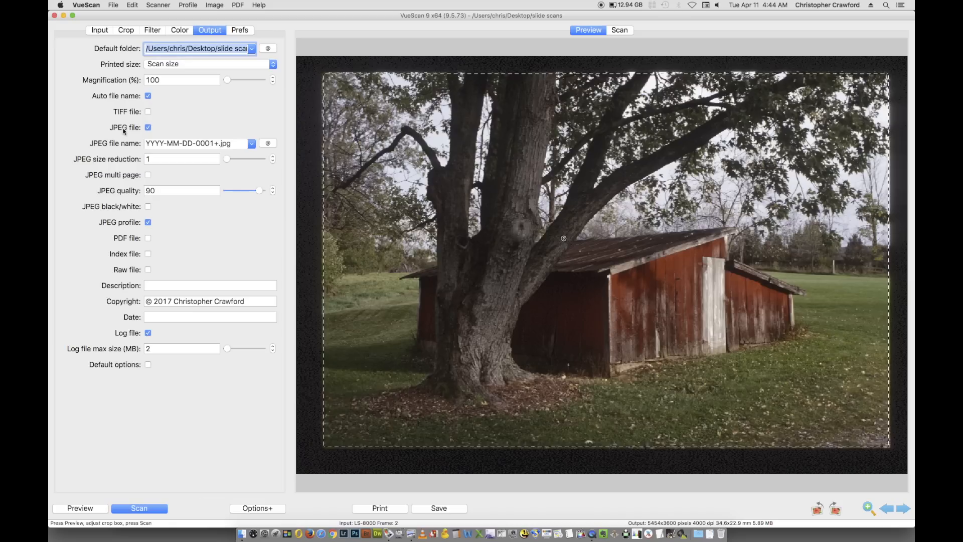
Turn off JPEG output and enable TIFF file output, keeping the file type at 48 bit RGB
{"action": "left_click", "coordinate": [148, 127]}
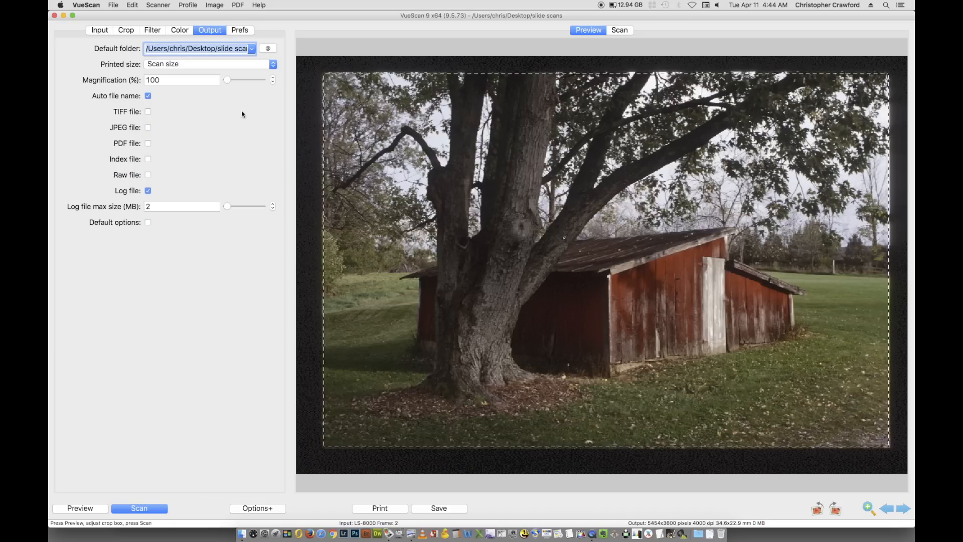
{"action": "left_click", "coordinate": [148, 111]}
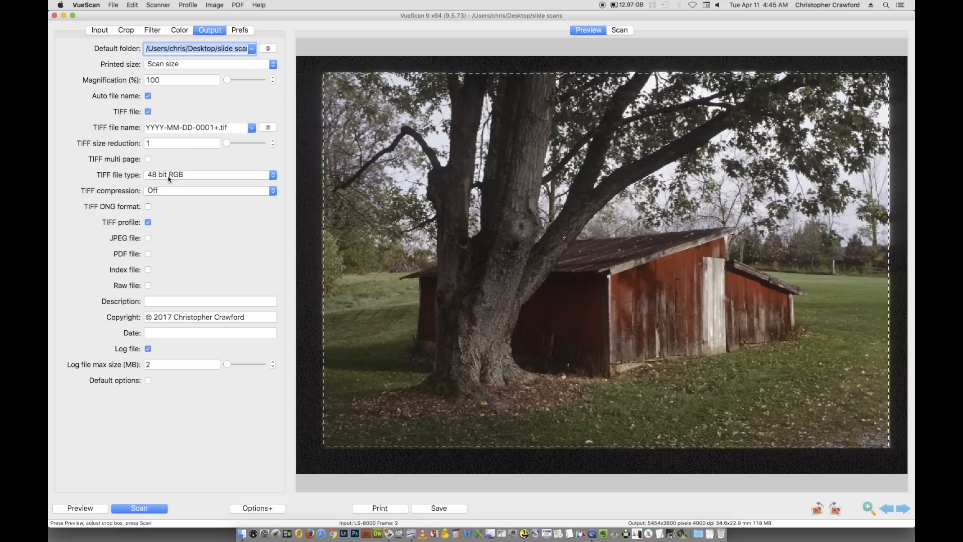
{"action": "left_click", "coordinate": [169, 178]}
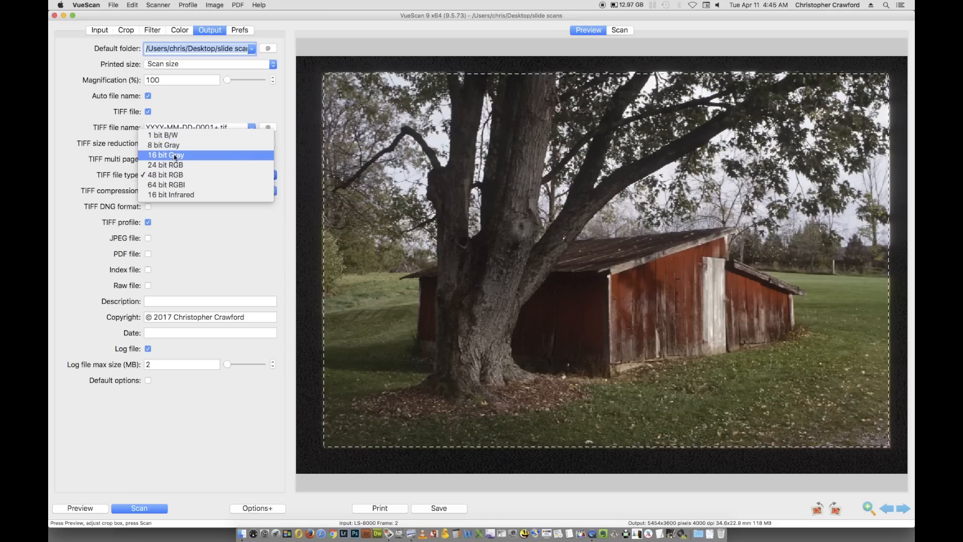
{"action": "left_click", "coordinate": [169, 176]}
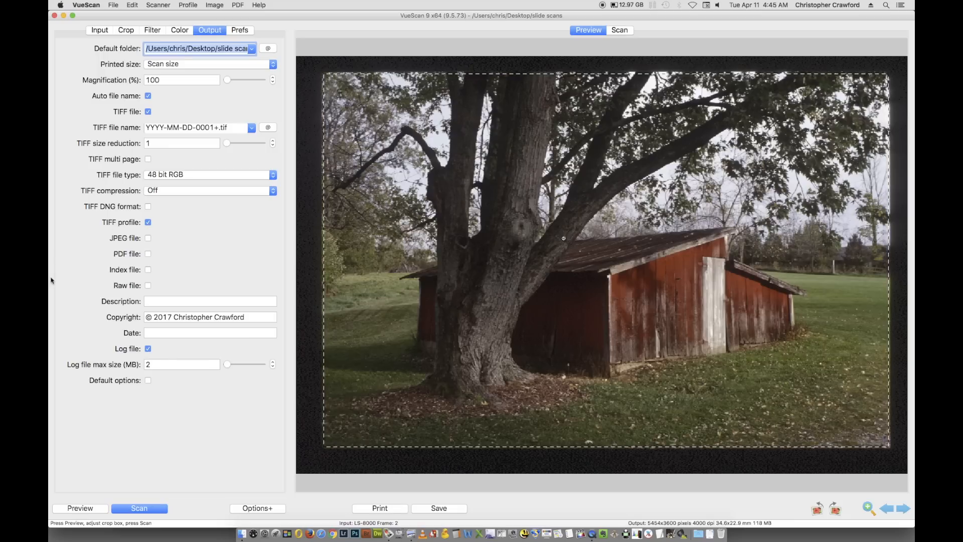
Leave the description empty, review the color settings and return to the input settings
{"action": "left_click", "coordinate": [175, 300]}
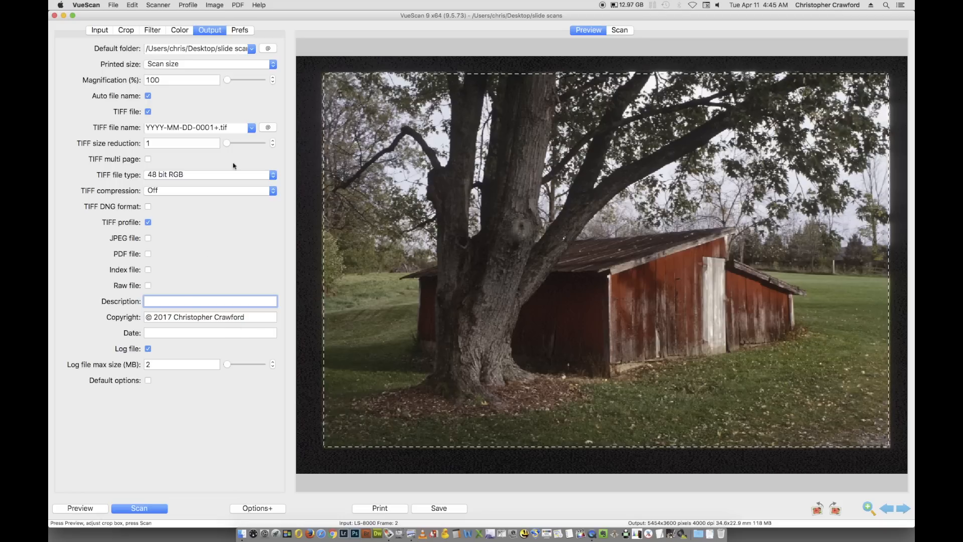
{"action": "left_click", "coordinate": [175, 31]}
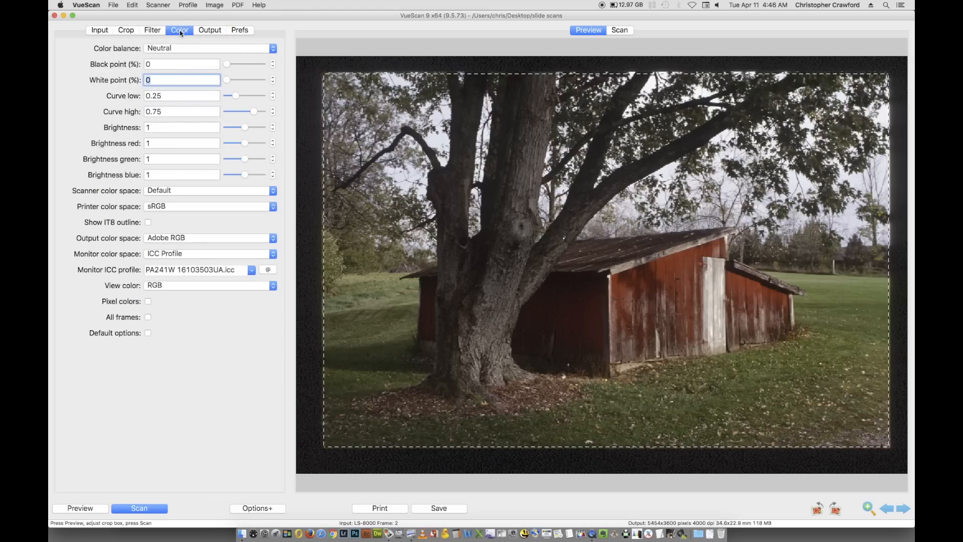
{"action": "left_click", "coordinate": [99, 31]}
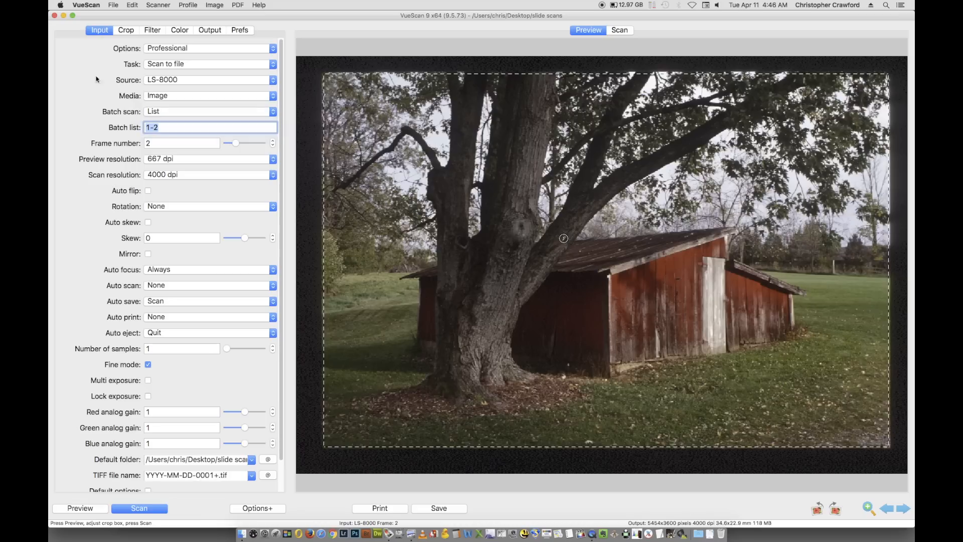
Set the frame number to 1, check the color settings for the chair slide and start the batch scan of frames 1-2
{"action": "left_click", "coordinate": [145, 143]}
{"action": "type", "text": "1"}
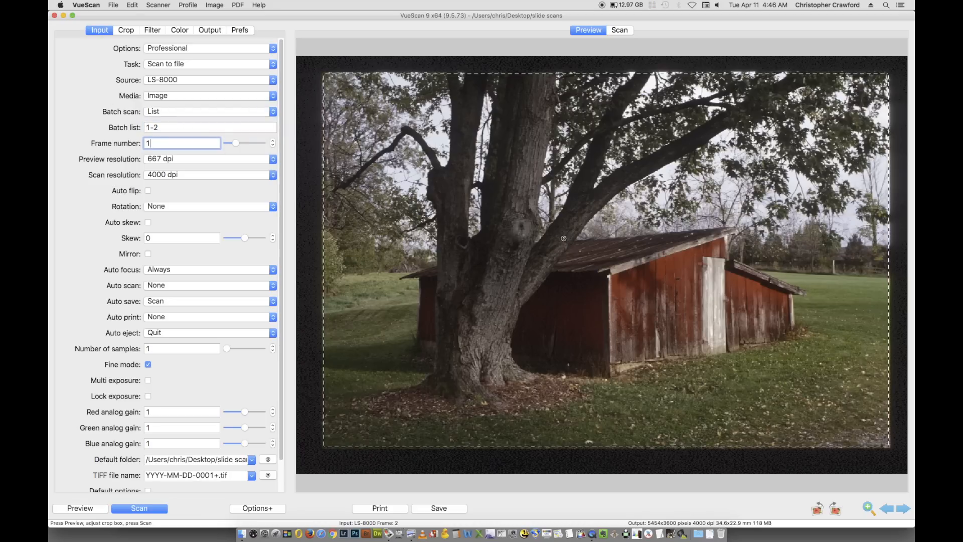
{"action": "left_click", "coordinate": [166, 128]}
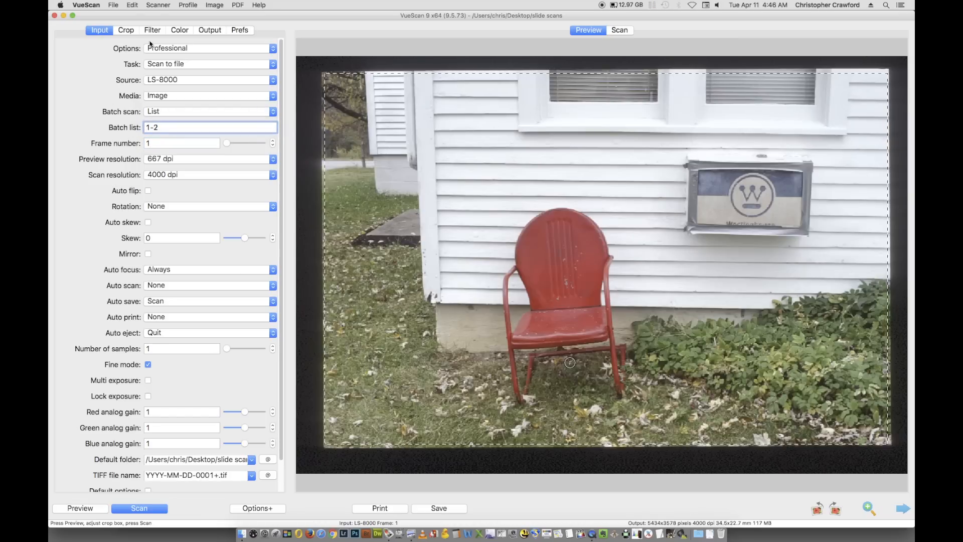
{"action": "left_click", "coordinate": [179, 31]}
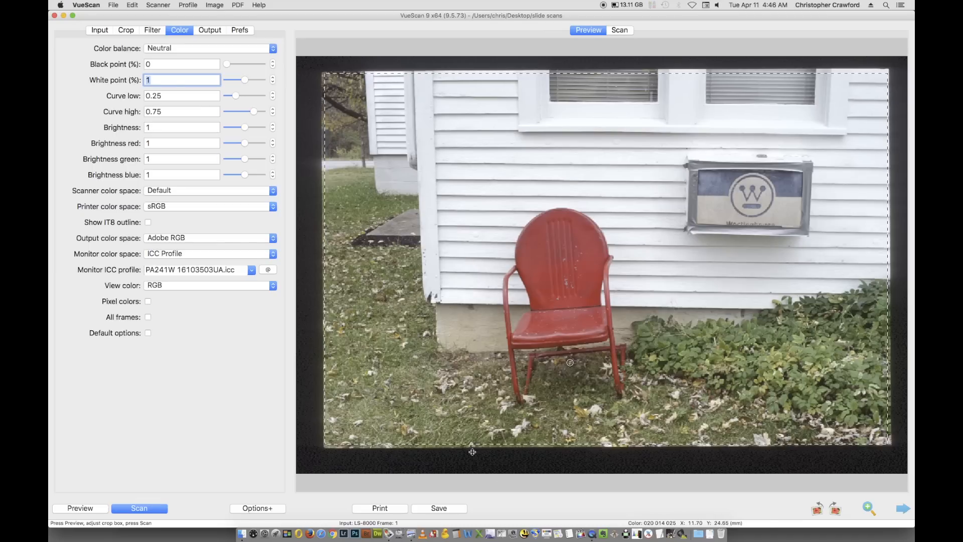
{"action": "left_click", "coordinate": [137, 509]}
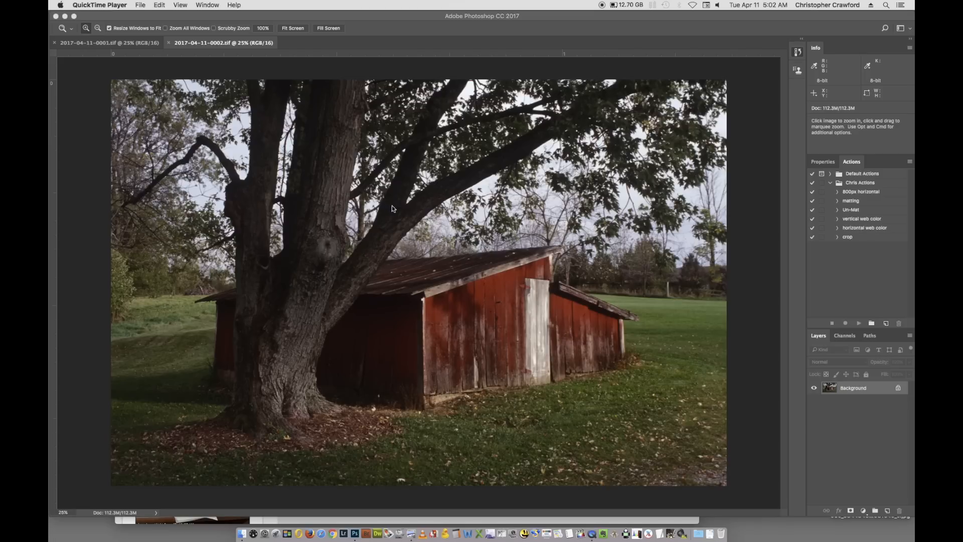
In Photoshop, add a Curves adjustment layer to 2017-04-11-0001.tif, anchoring the midpoint at 128 and lowering the shadows to input 84, output 77
{"action": "left_click", "coordinate": [112, 41]}
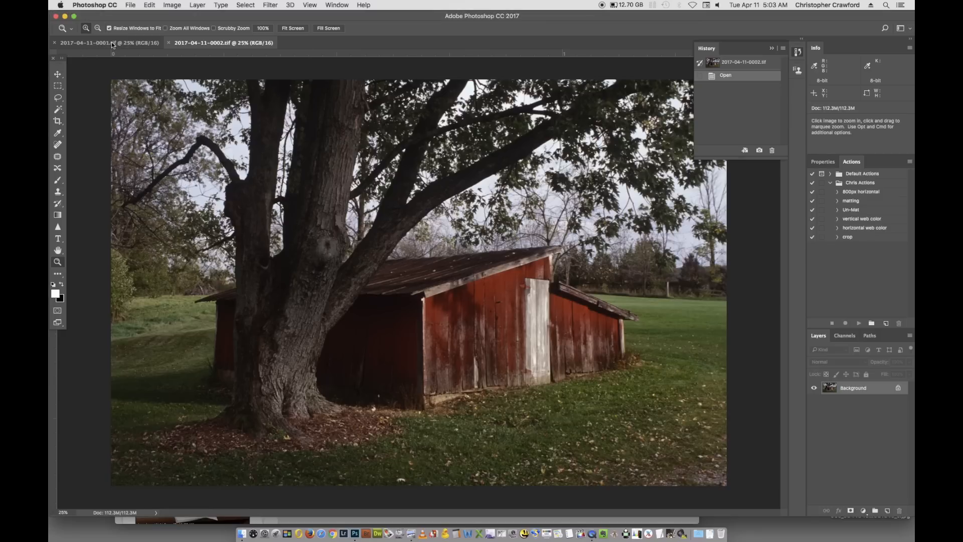
{"action": "left_click", "coordinate": [112, 41]}
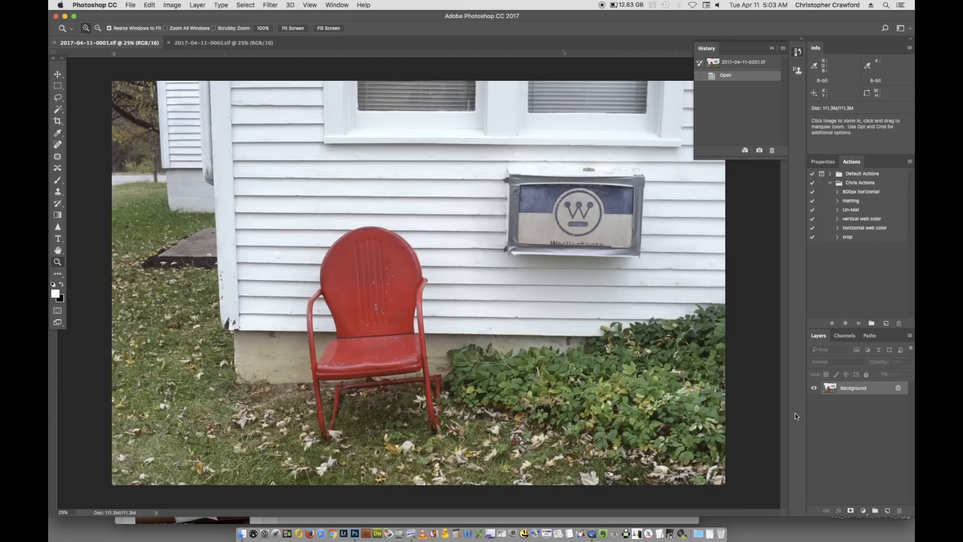
{"action": "left_click", "coordinate": [863, 511]}
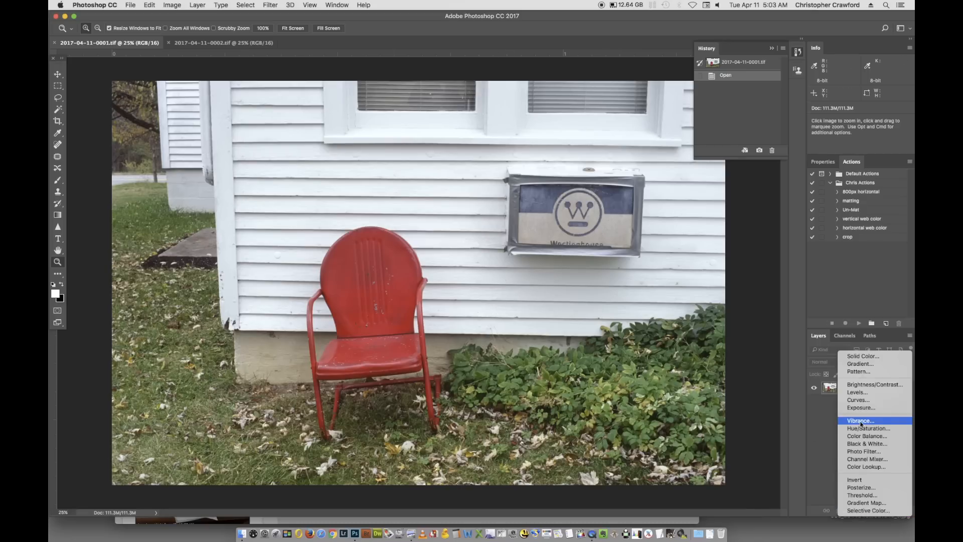
{"action": "left_click", "coordinate": [859, 400]}
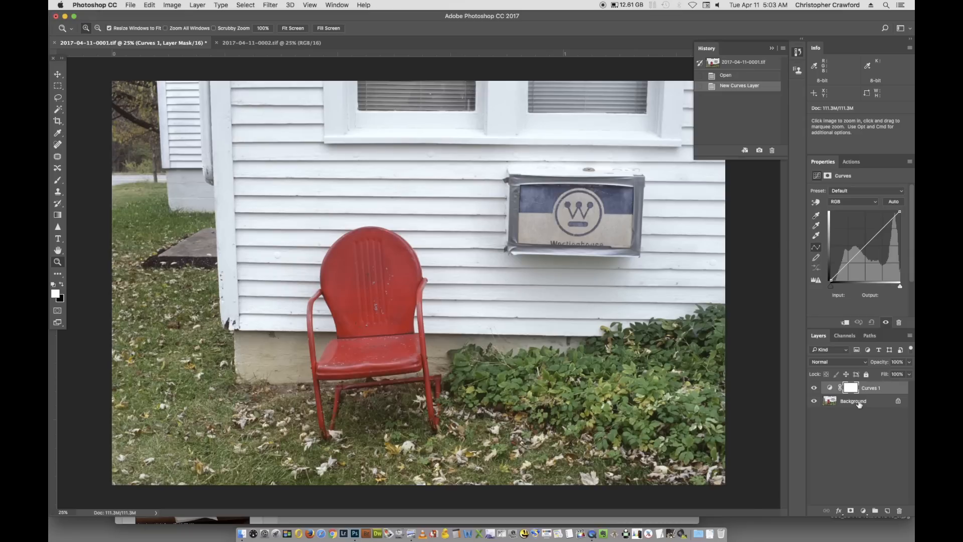
{"action": "left_click", "coordinate": [866, 246]}
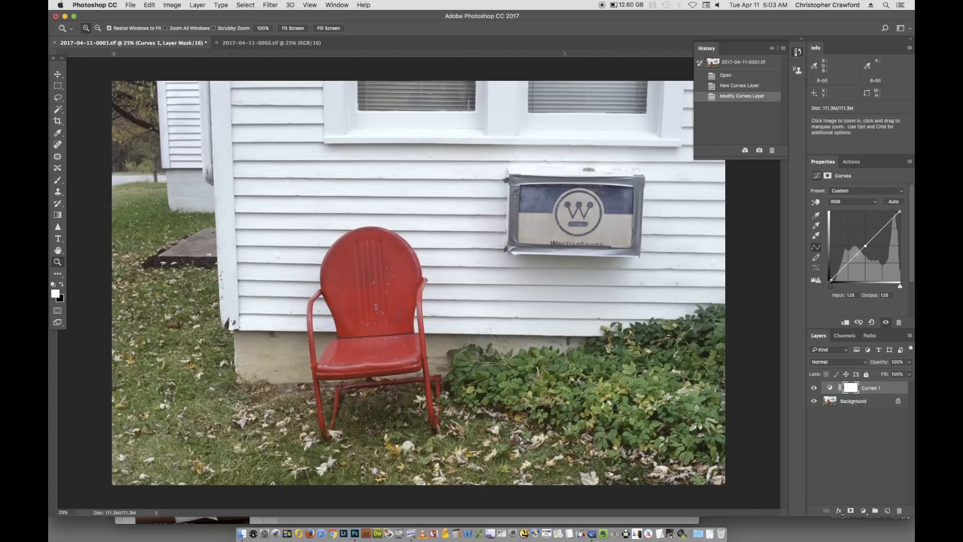
{"action": "left_click_drag", "start_coordinate": [855, 257], "coordinate": [853, 259]}
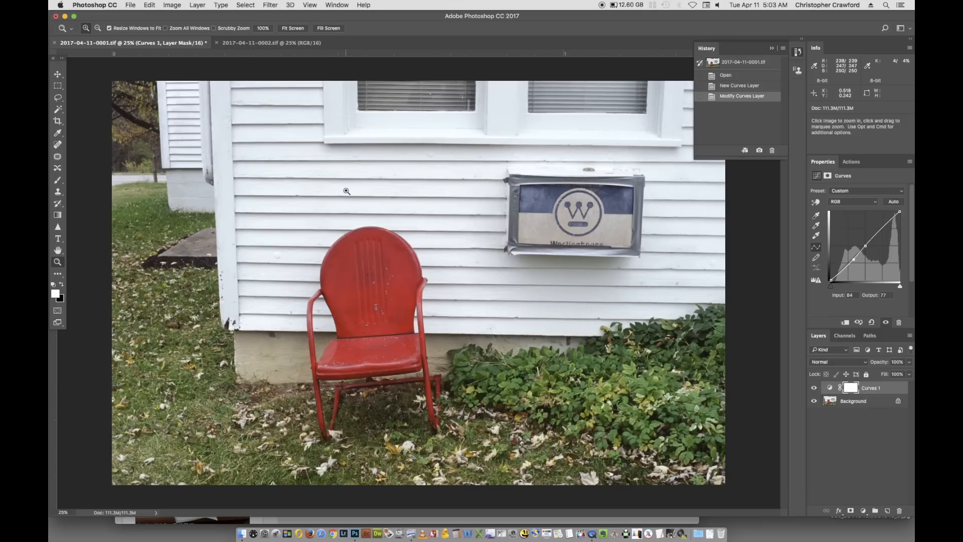
Add a second Curves adjustment layer and lower the blue channel's midtones to output 118 at input 129
{"action": "left_click", "coordinate": [863, 510]}
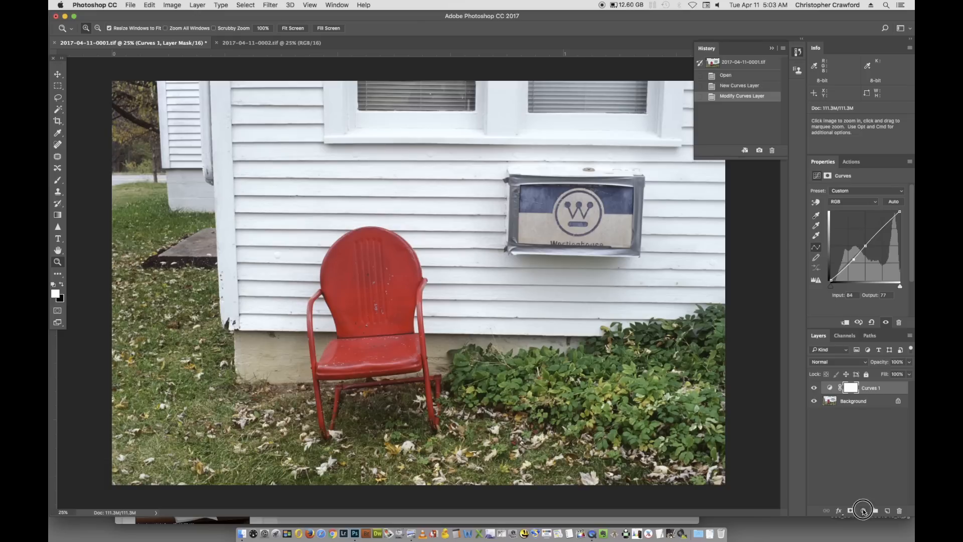
{"action": "left_click", "coordinate": [859, 398]}
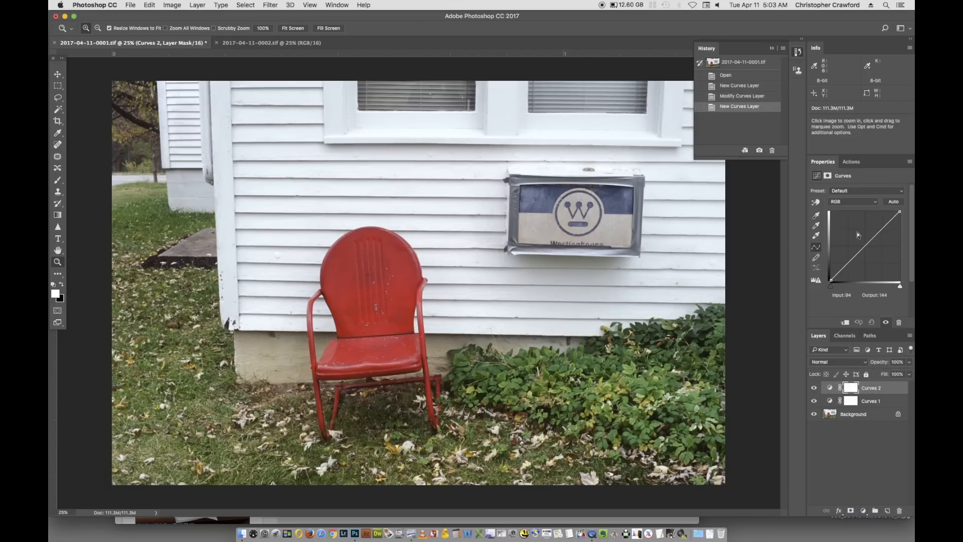
{"action": "left_click", "coordinate": [853, 202]}
{"action": "left_click", "coordinate": [847, 229]}
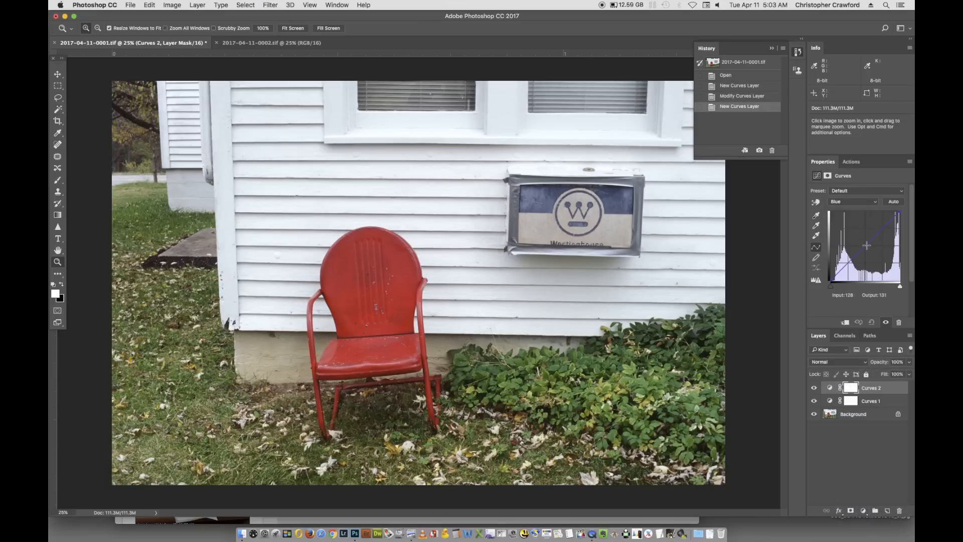
{"action": "left_click_drag", "start_coordinate": [866, 246], "coordinate": [866, 247]}
{"action": "left_click", "coordinate": [867, 247]}
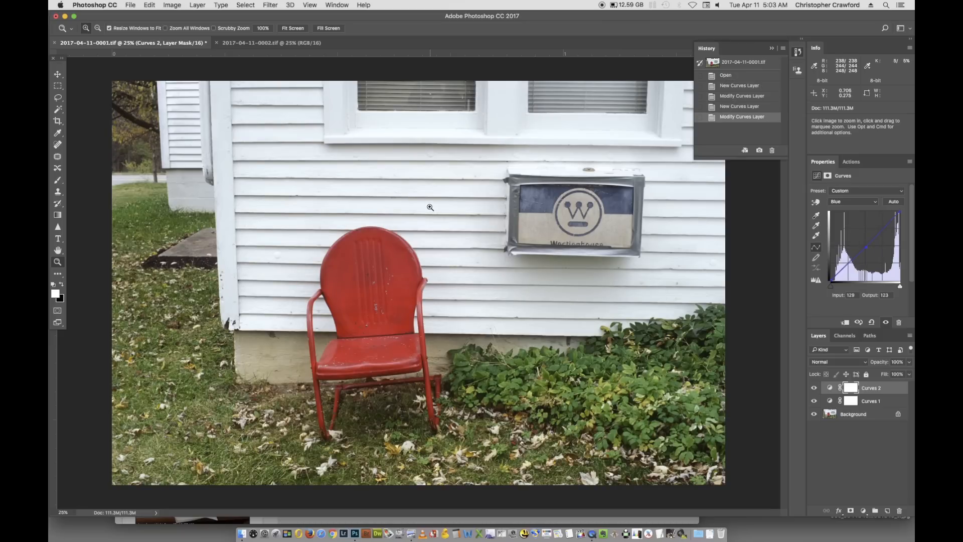
{"action": "left_click", "coordinate": [869, 250]}
{"action": "left_click_drag", "start_coordinate": [869, 250], "coordinate": [869, 253]}
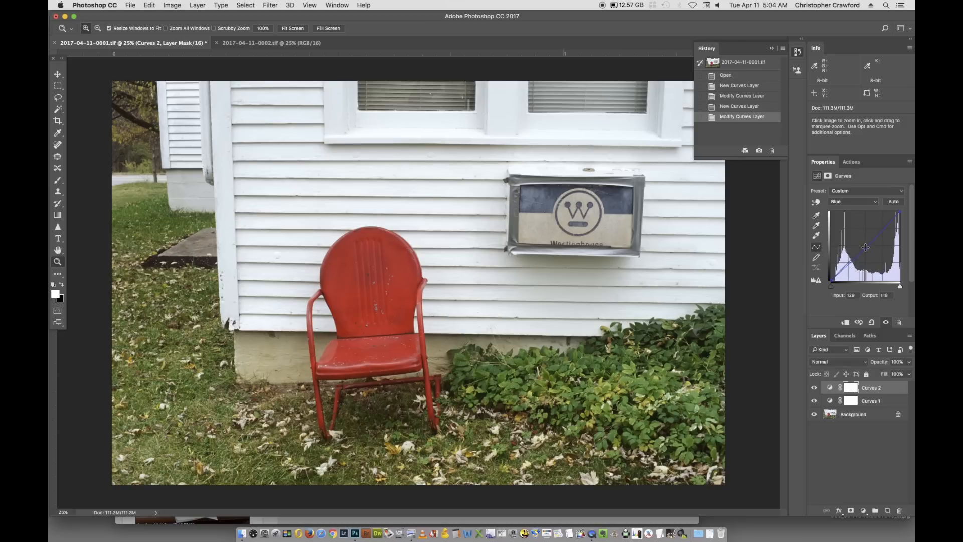
Lower the green channel's midpoint to input 128, output 117 on the second Curves layer and return to the blue channel
{"action": "left_click", "coordinate": [855, 201]}
{"action": "left_click", "coordinate": [856, 196]}
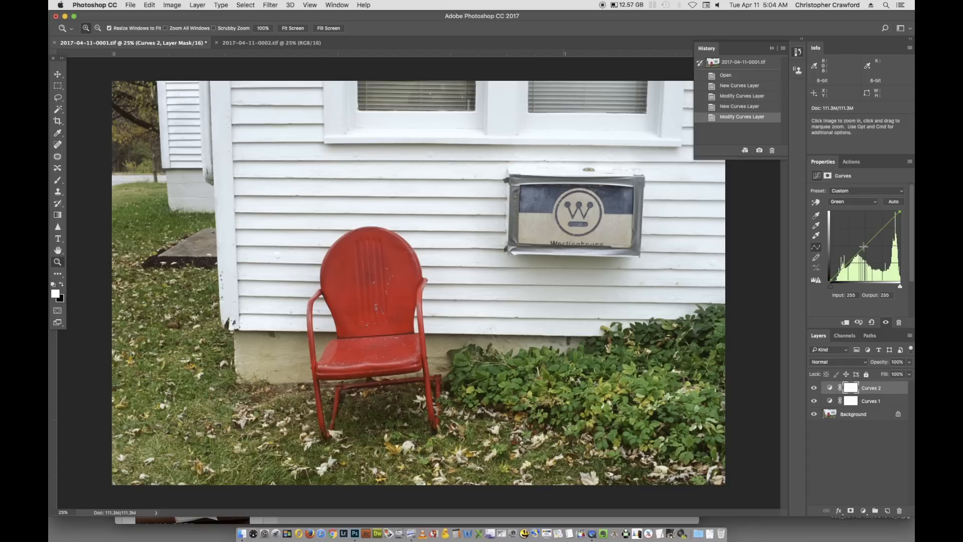
{"action": "left_click", "coordinate": [864, 248]}
{"action": "left_click_drag", "start_coordinate": [866, 245], "coordinate": [867, 249]}
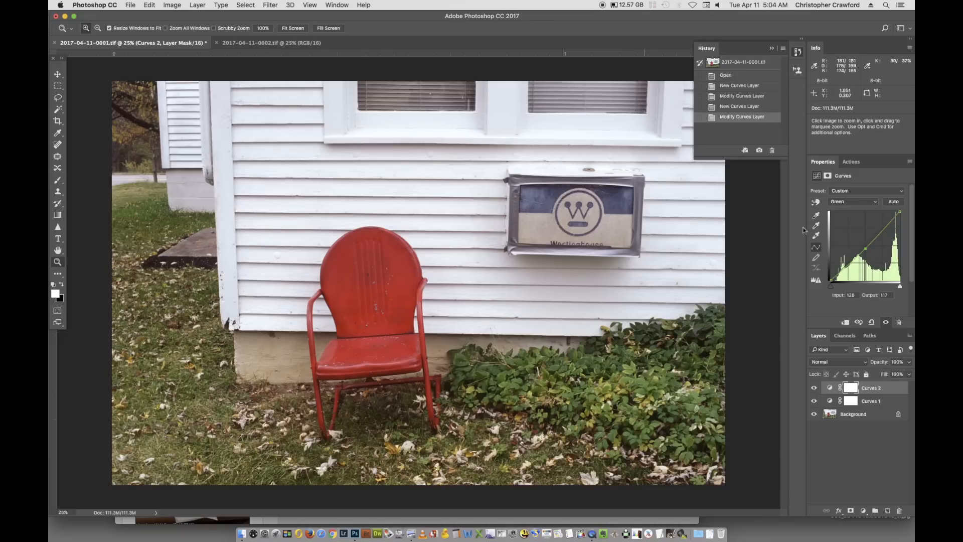
{"action": "left_click", "coordinate": [846, 201]}
{"action": "left_click", "coordinate": [843, 208]}
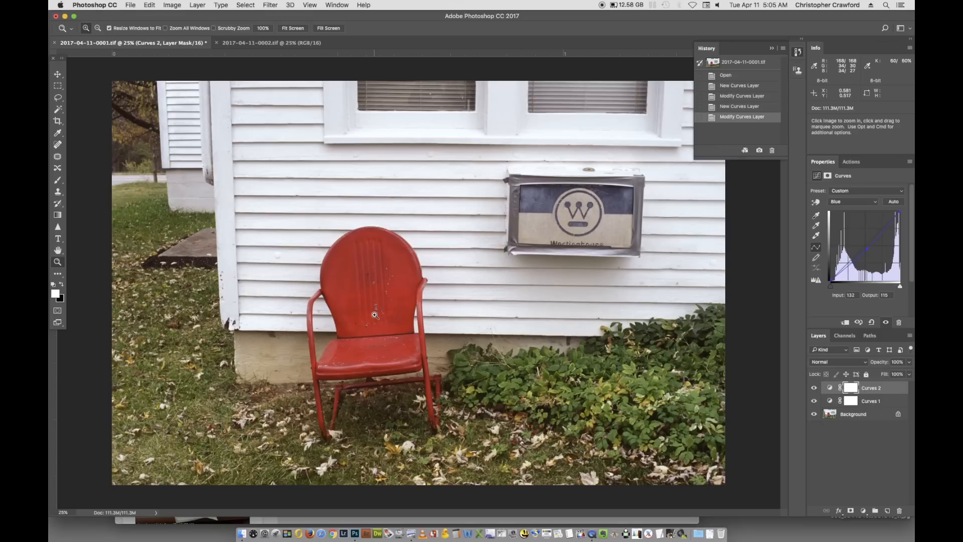
Add a Curves adjustment layer to 2017-04-11-0002.tif, raising the midtones slightly and lifting the shadows to input 44, output 54
{"action": "left_click", "coordinate": [275, 44]}
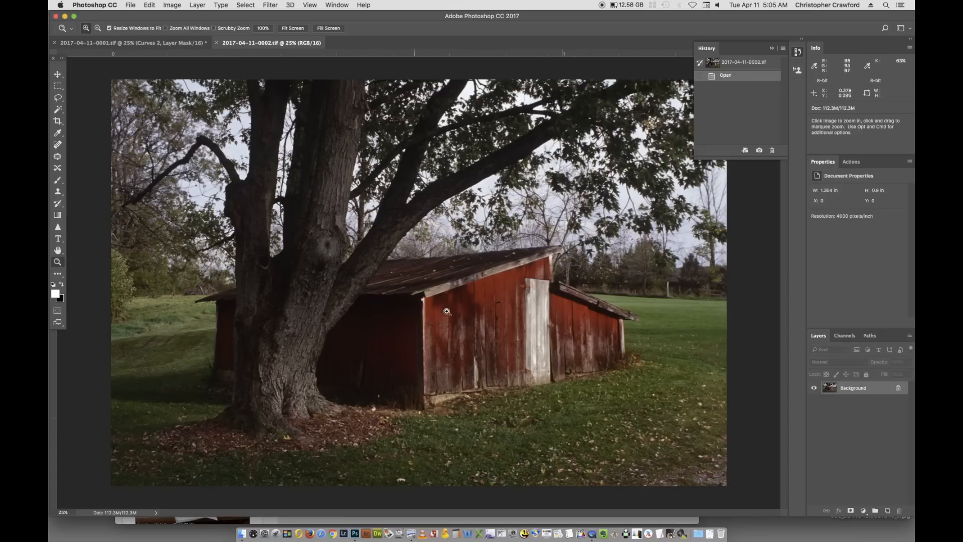
{"action": "left_click", "coordinate": [864, 510]}
{"action": "left_click", "coordinate": [853, 398]}
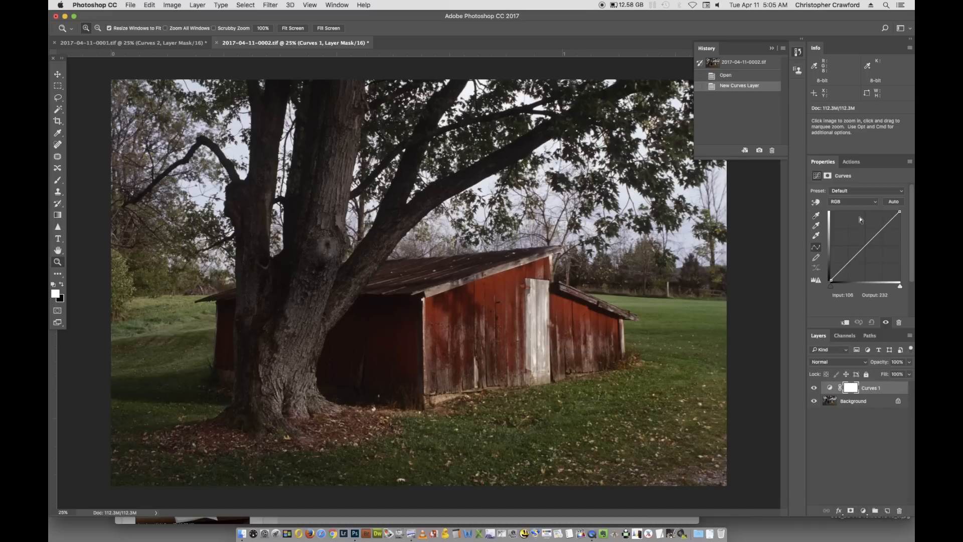
{"action": "left_click_drag", "start_coordinate": [864, 247], "coordinate": [844, 269]}
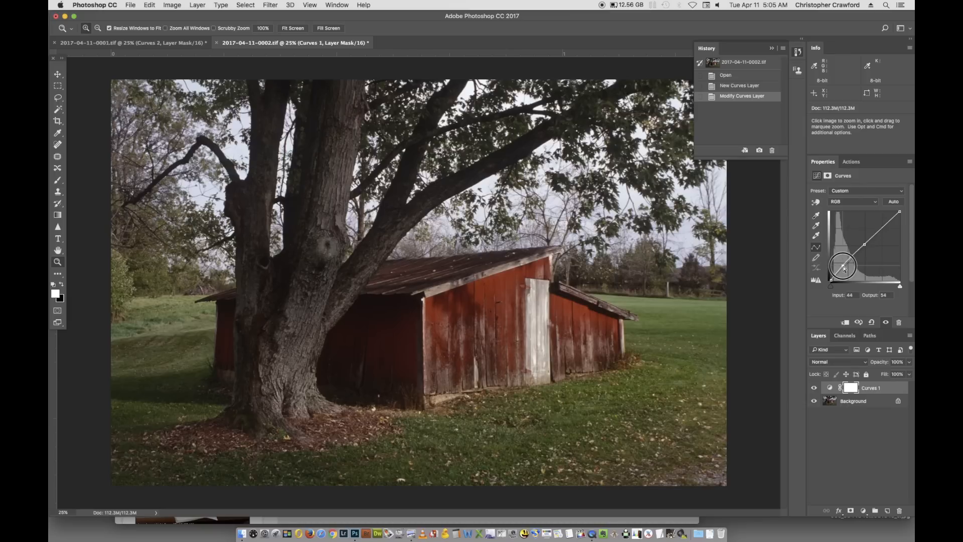
Add a second Curves adjustment layer to the barn image and lower the blue channel's midtones to output 120
{"action": "left_click", "coordinate": [864, 511]}
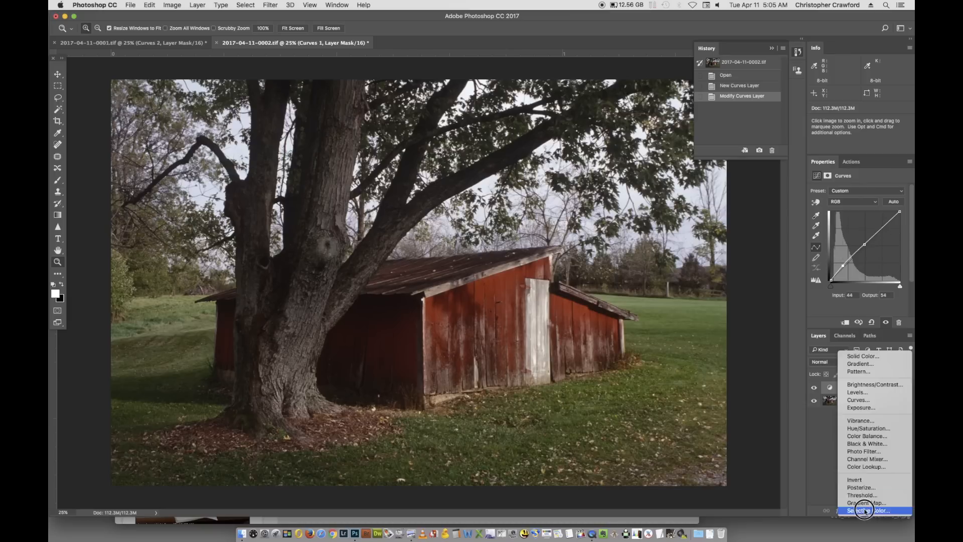
{"action": "left_click", "coordinate": [856, 400]}
{"action": "left_click", "coordinate": [851, 203]}
{"action": "left_click", "coordinate": [853, 228]}
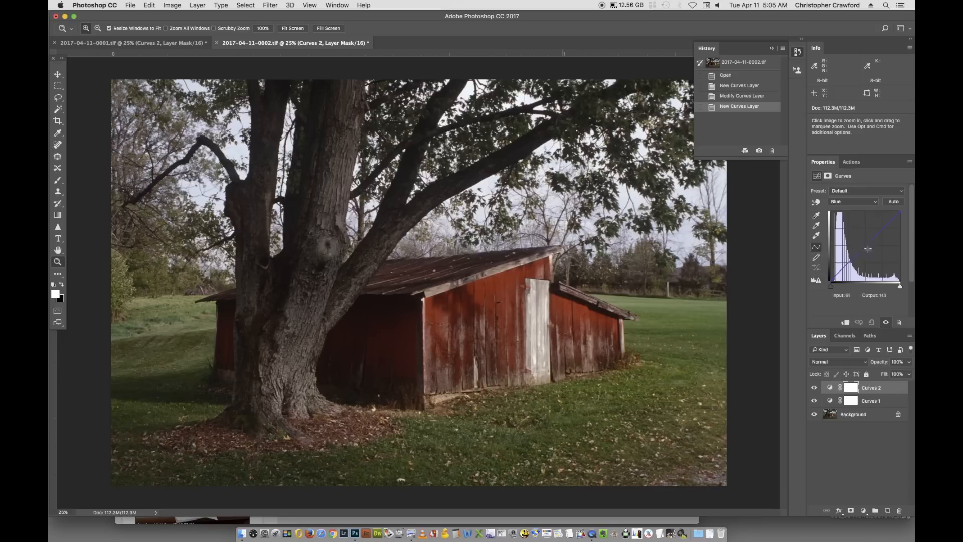
{"action": "left_click_drag", "start_coordinate": [868, 248], "coordinate": [868, 251]}
Lower the green channel's midpoint to input 128, output 119, comparing the image with and without the second Curves layer
{"action": "left_click", "coordinate": [855, 202]}
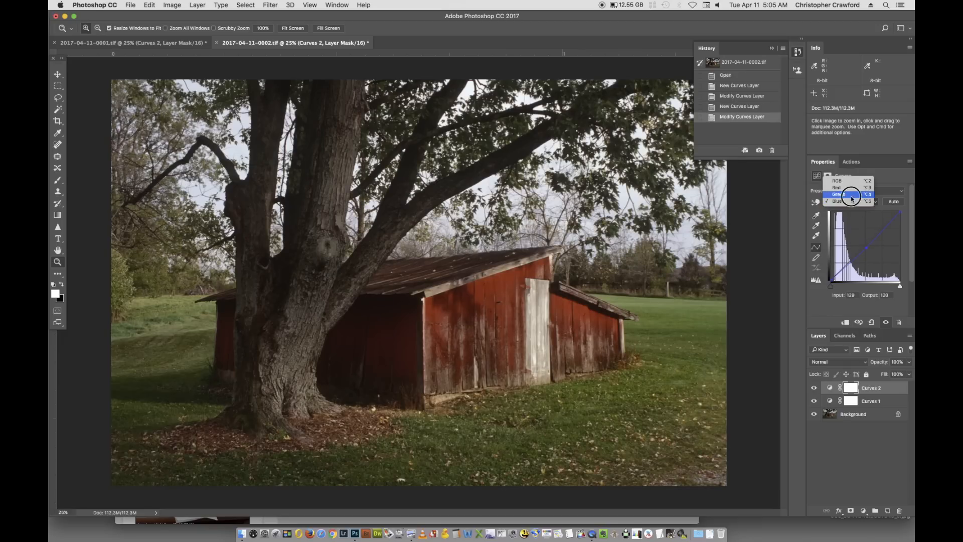
{"action": "left_click", "coordinate": [851, 198]}
{"action": "left_click", "coordinate": [865, 246]}
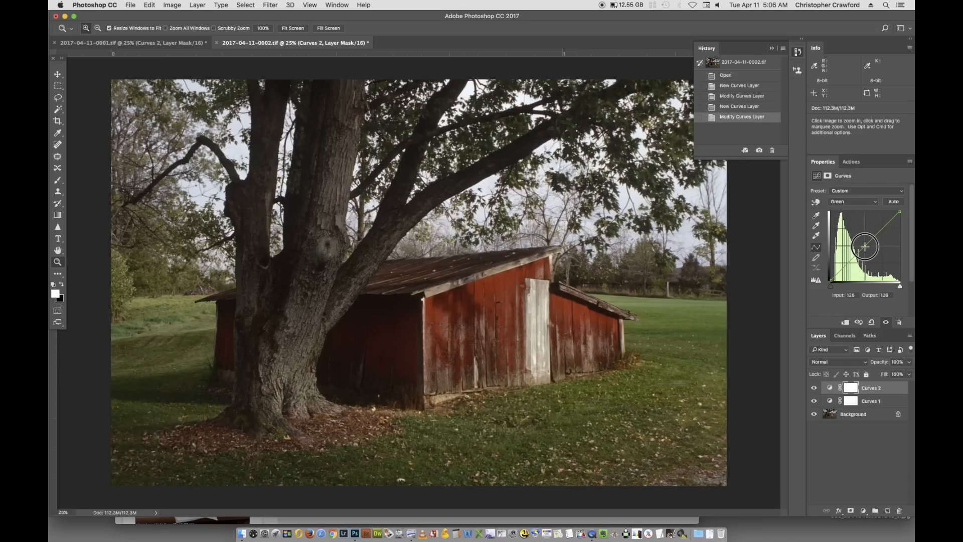
{"action": "left_click", "coordinate": [814, 387]}
{"action": "left_click", "coordinate": [817, 388]}
{"action": "left_click", "coordinate": [816, 389]}
{"action": "left_click", "coordinate": [817, 389]}
{"action": "left_click_drag", "start_coordinate": [866, 247], "coordinate": [865, 248]}
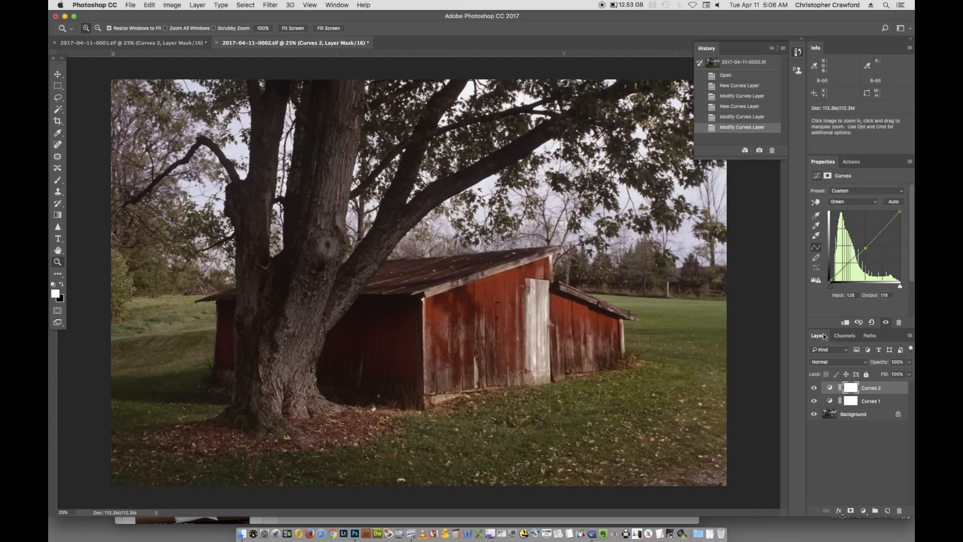
Compare the barn image with and without the second Curves layer and raise the green midpoint's output to 121
{"action": "left_click", "coordinate": [815, 388]}
{"action": "left_click", "coordinate": [814, 388]}
{"action": "left_click", "coordinate": [814, 388]}
{"action": "left_click", "coordinate": [814, 388]}
{"action": "key", "text": "Up"}
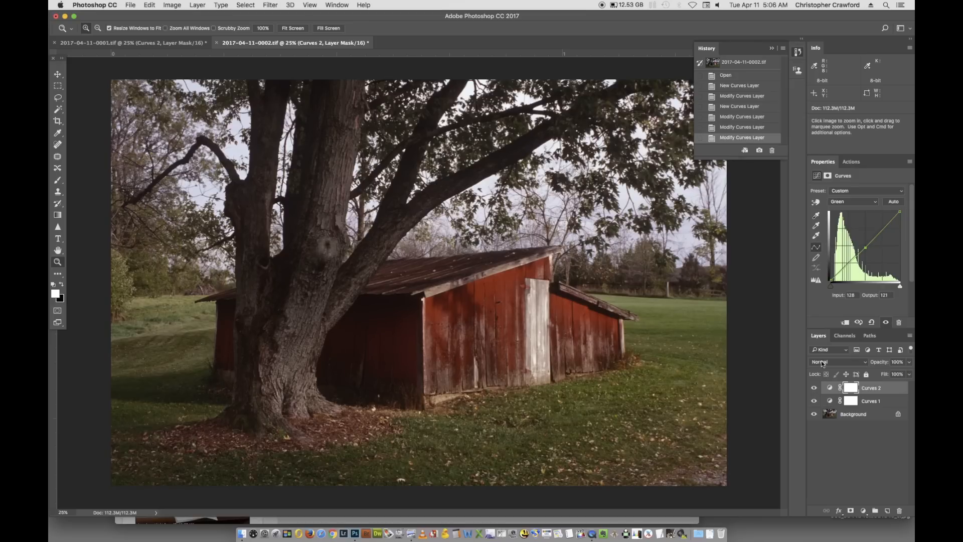